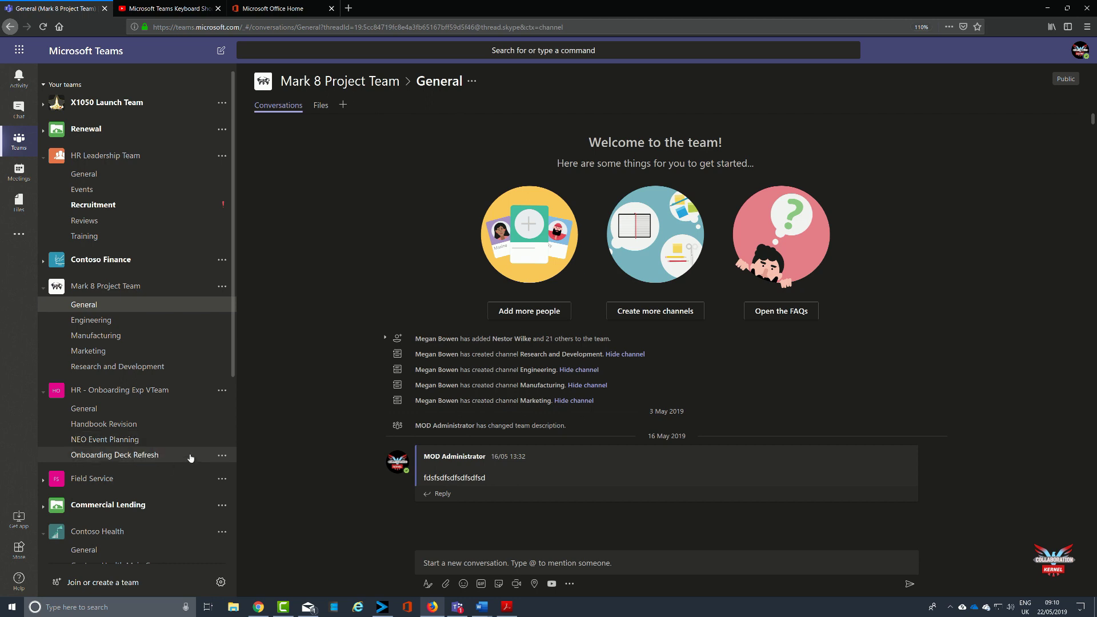
Set up a from-scratch org-wide team named Contoso OrgWide, describing it as company-wide collaboration.
click(118, 583)
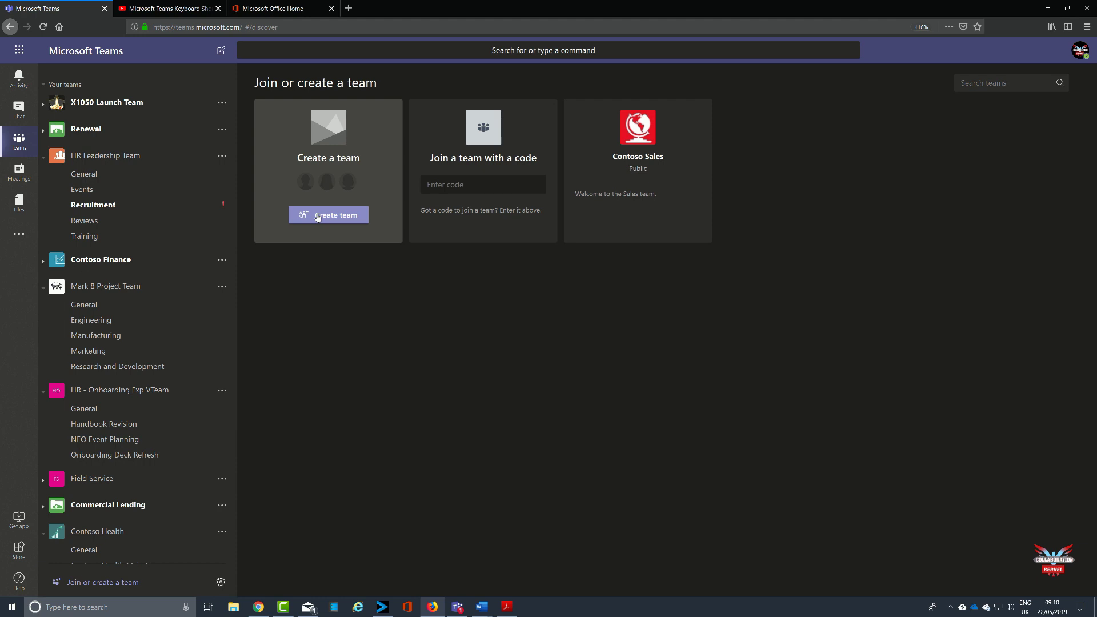
click(318, 216)
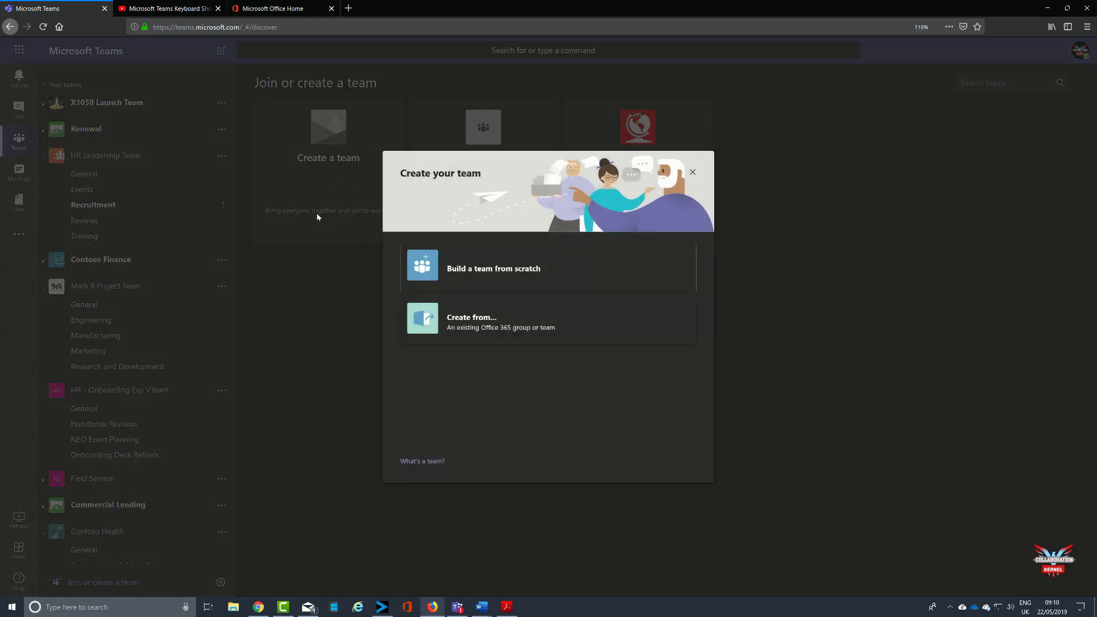
click(517, 271)
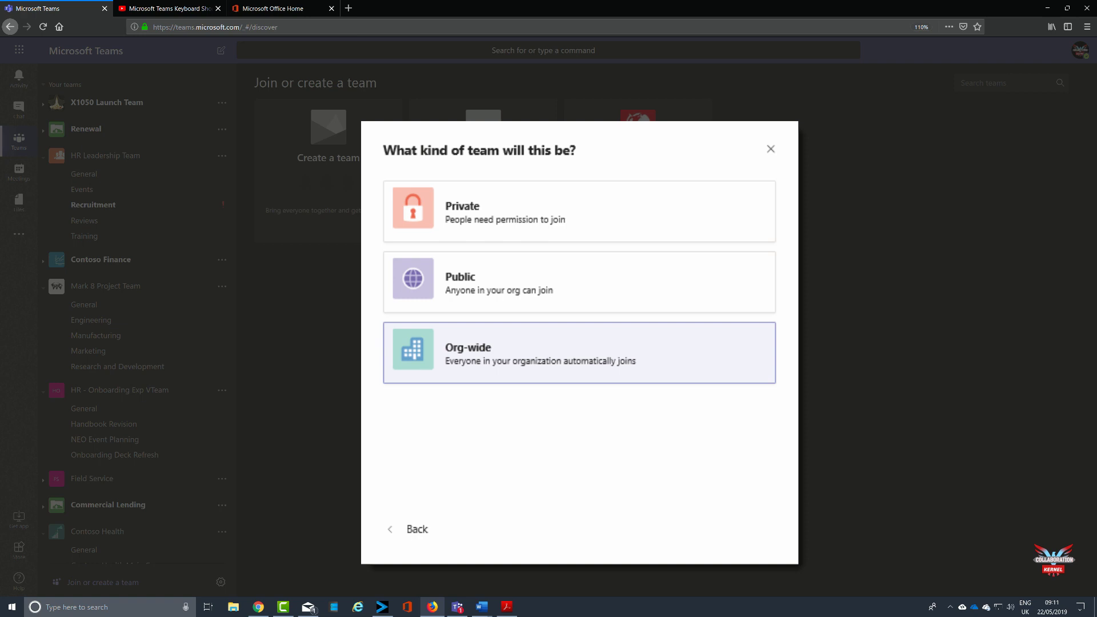
click(580, 352)
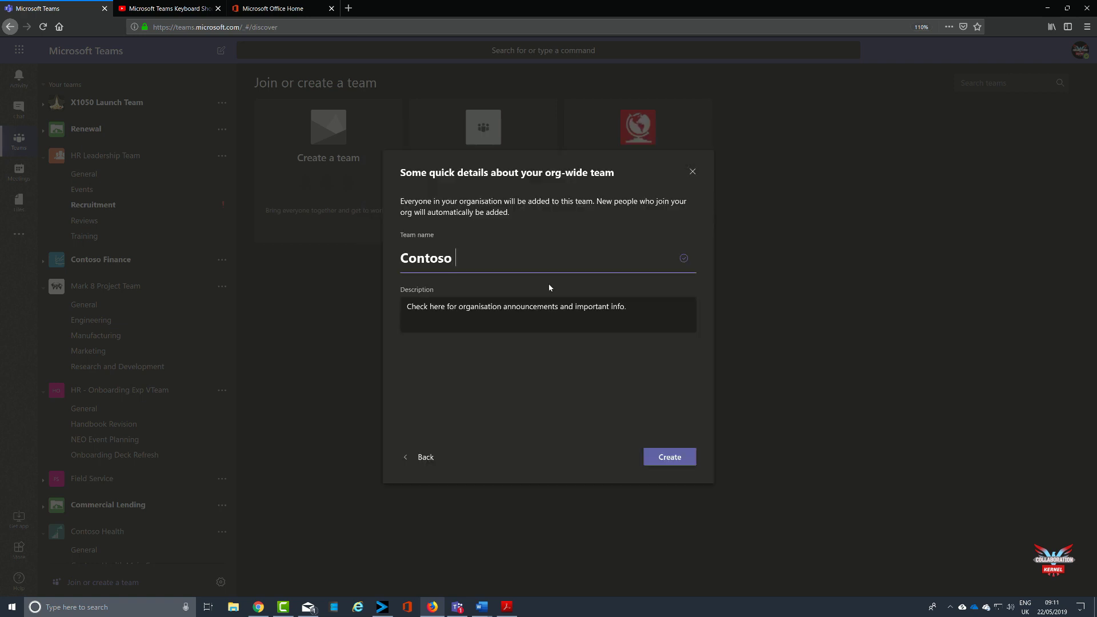
text(OrgWide)
key(Tab)
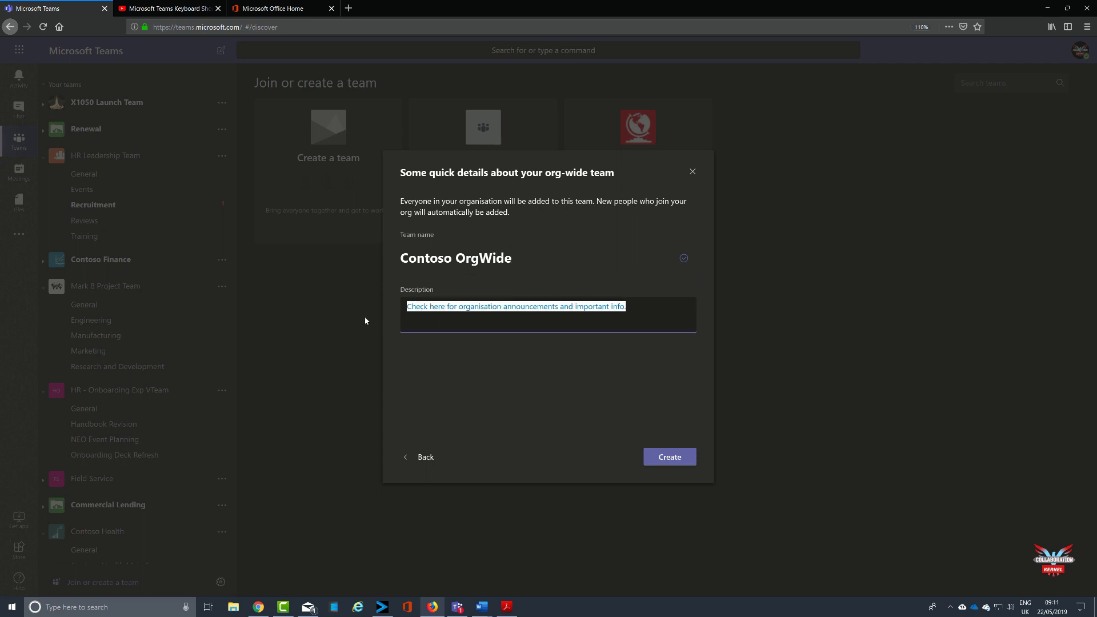
text(Team)
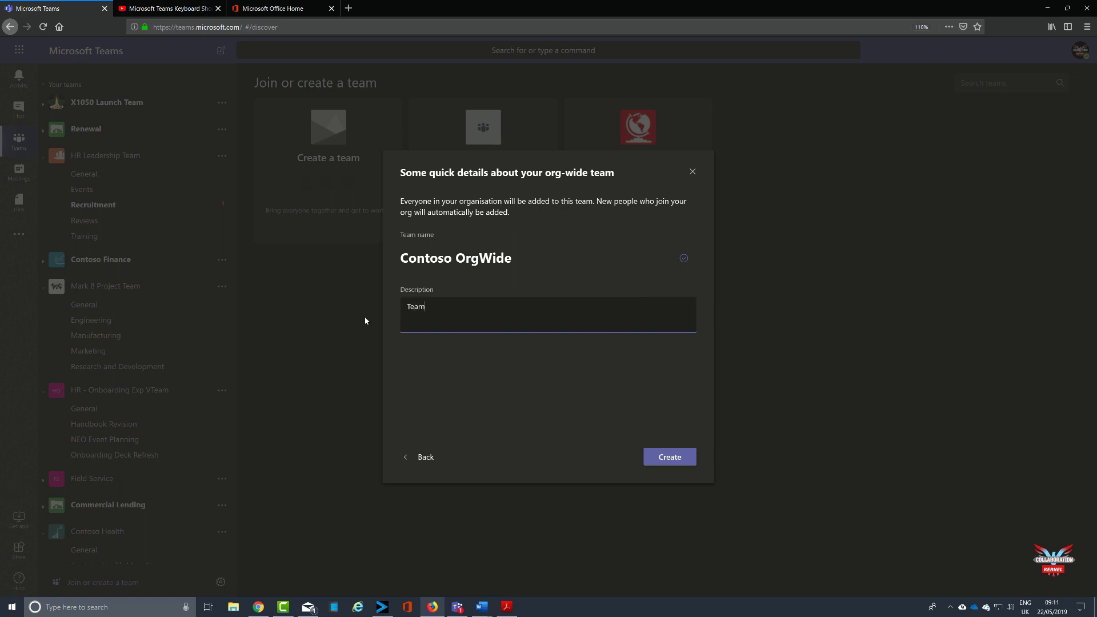
text( for company wide collaboration (whole organisation)
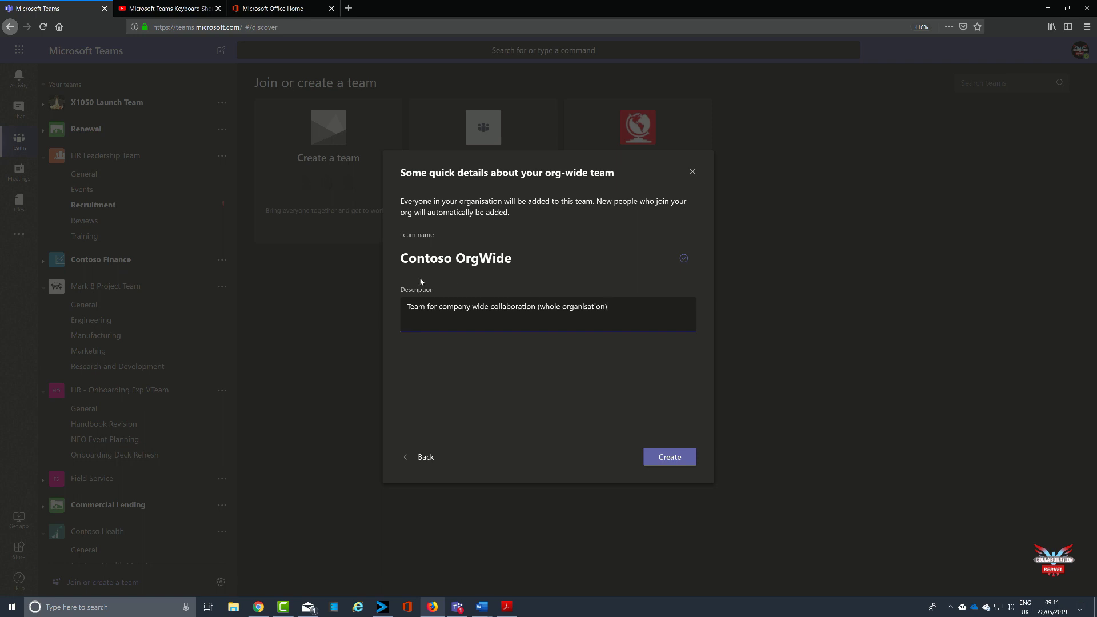
Create the Contoso OrgWide team.
click(667, 457)
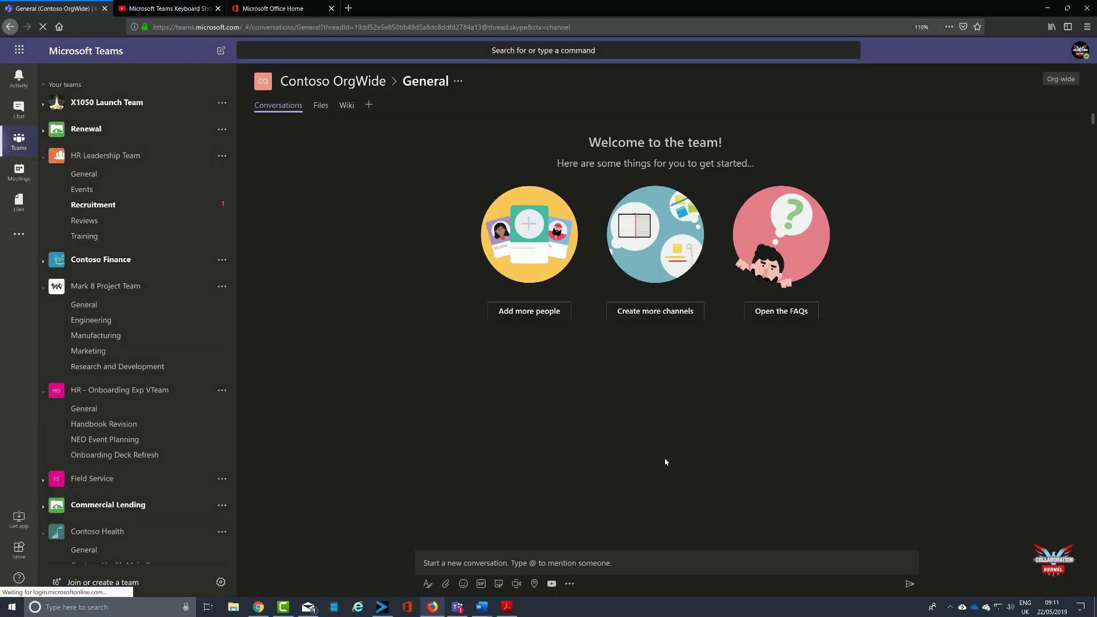
scroll(219, 351, down, 5)
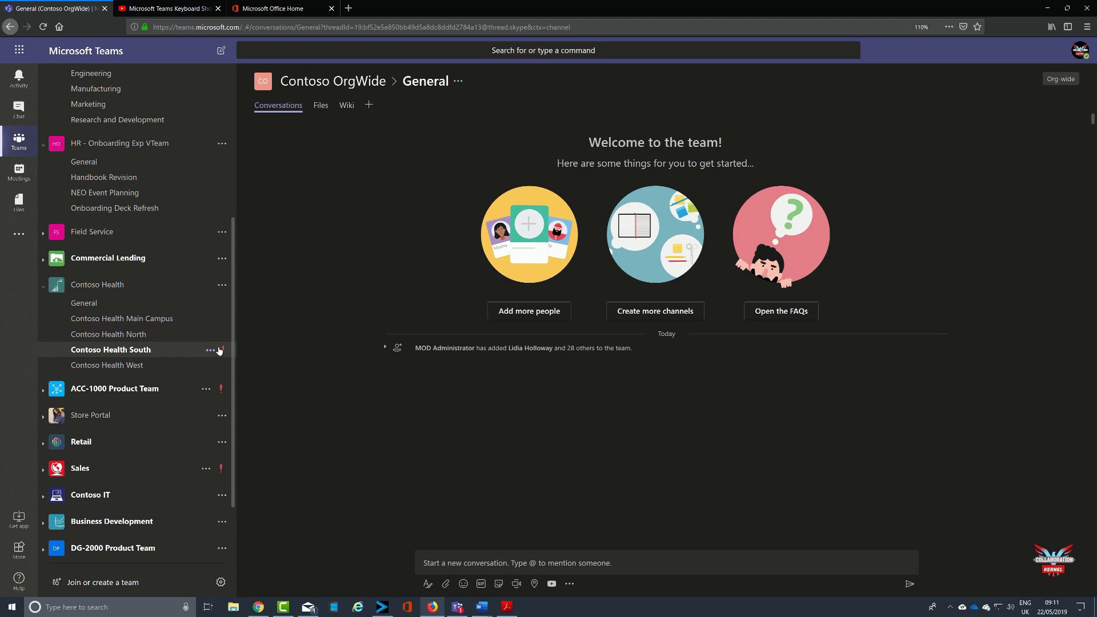
scroll(219, 350, down, 4)
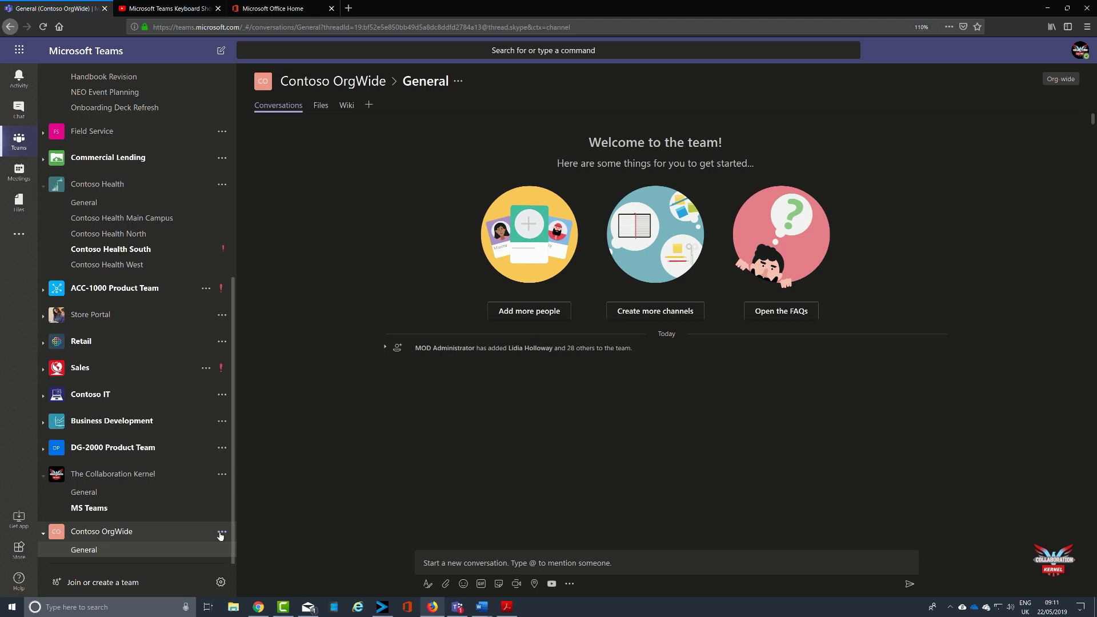
Upload the cash image from Downloads as the team picture and save it.
click(350, 85)
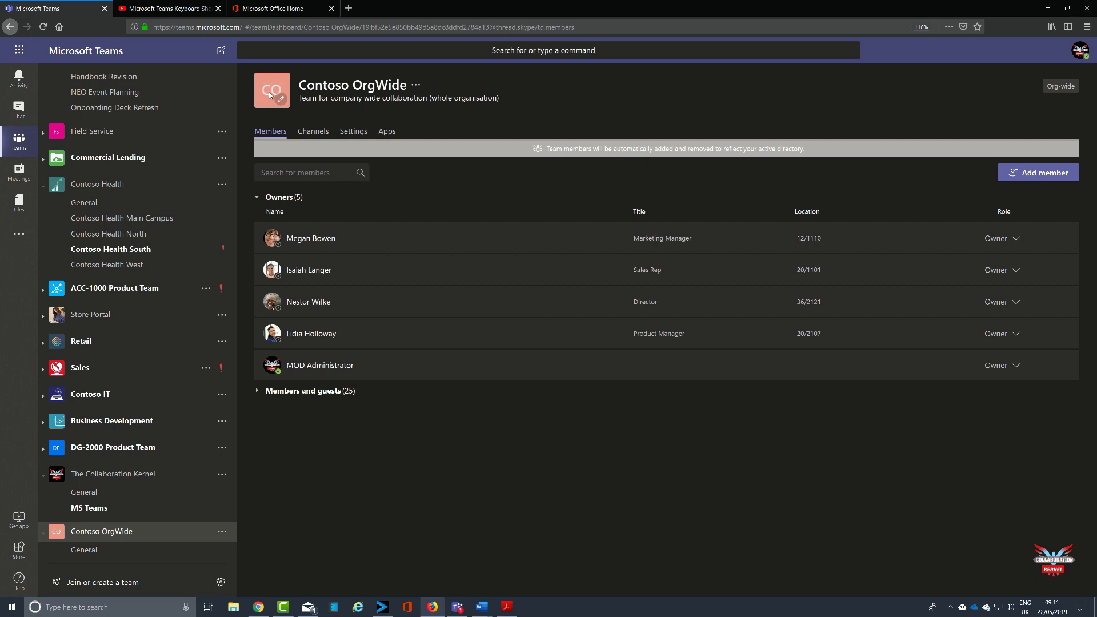
click(280, 101)
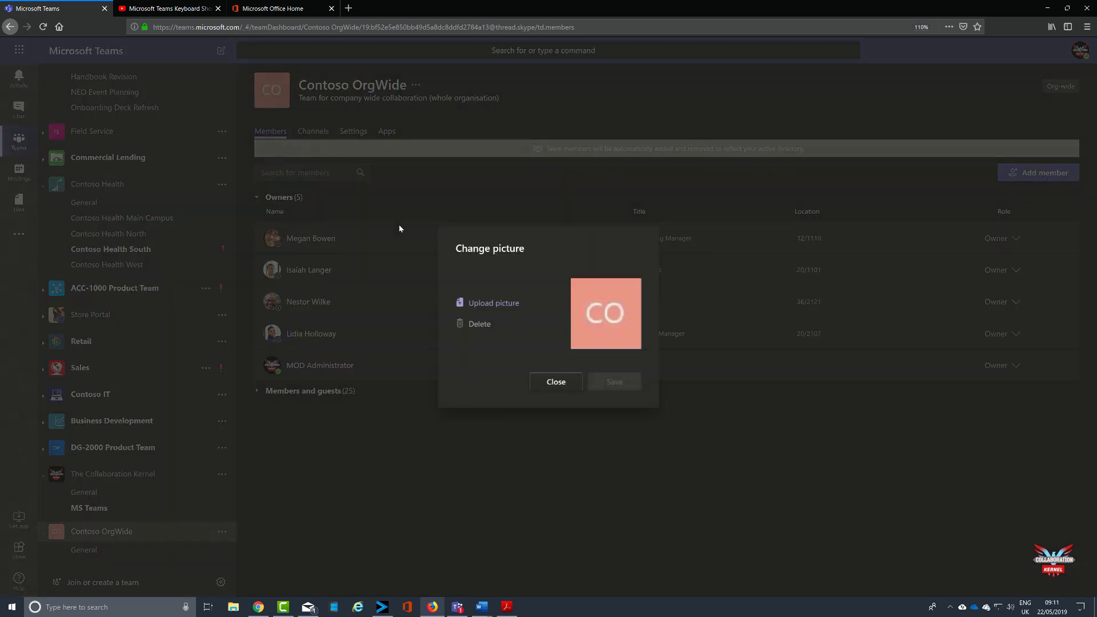
click(496, 304)
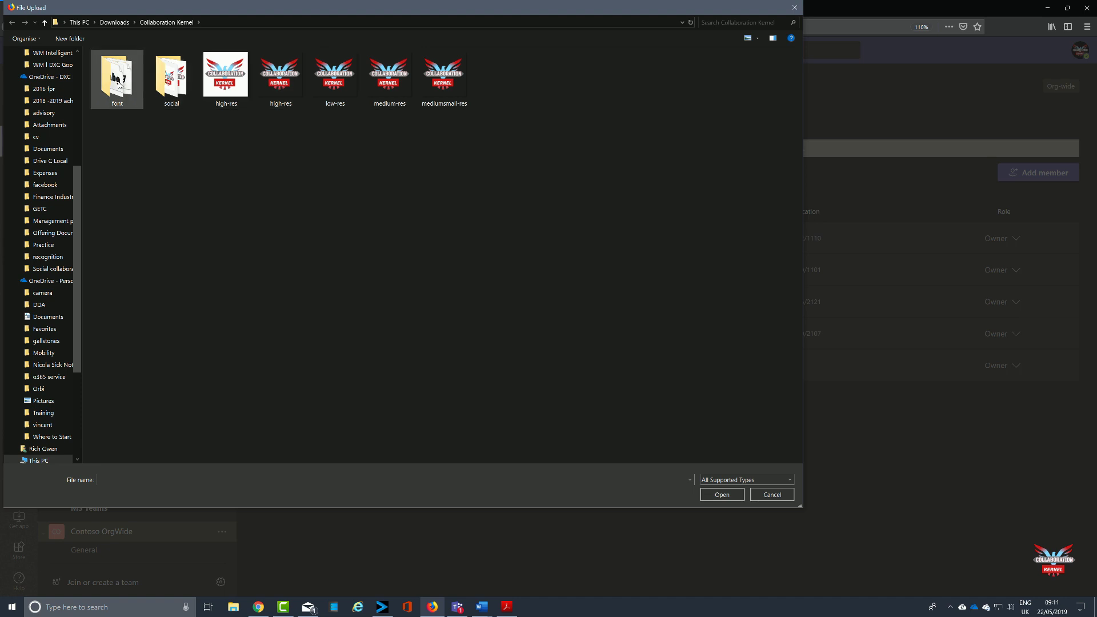
click(44, 22)
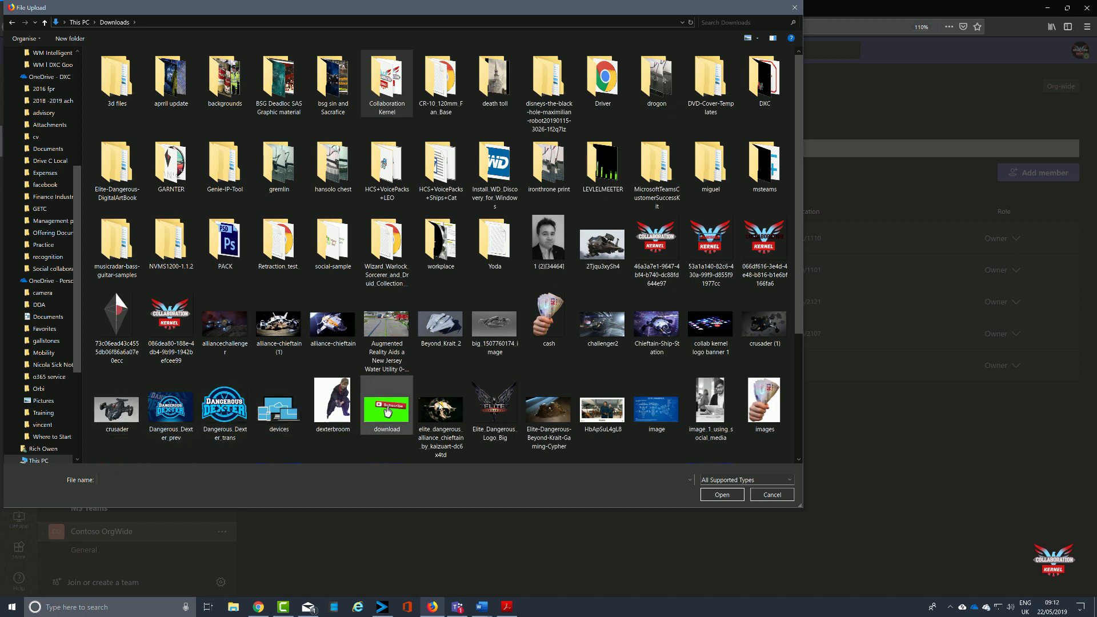
click(545, 325)
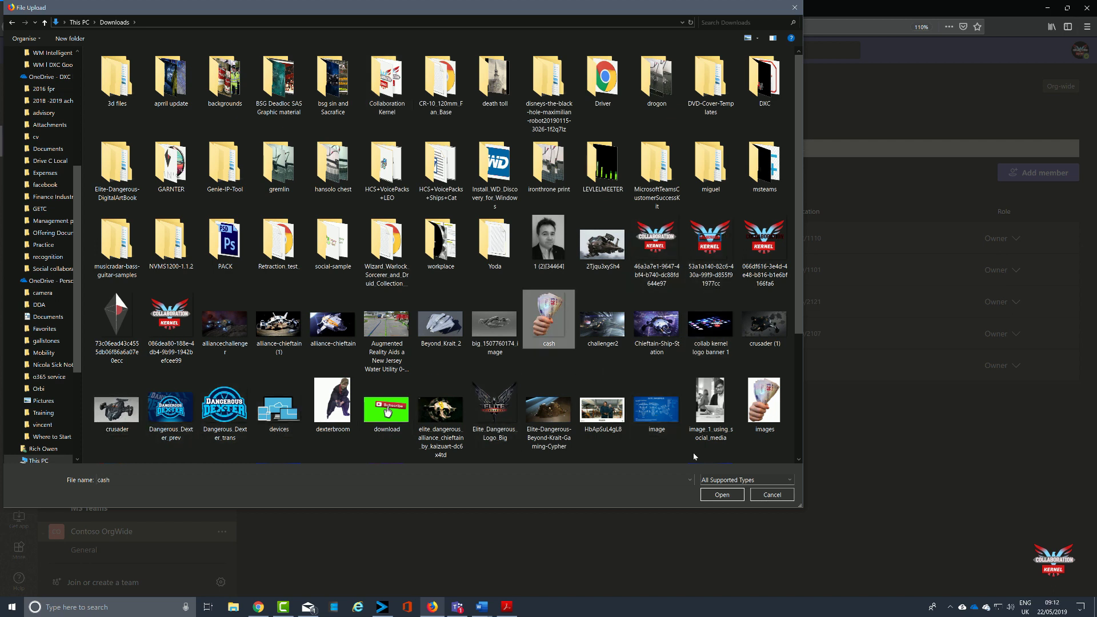
click(719, 492)
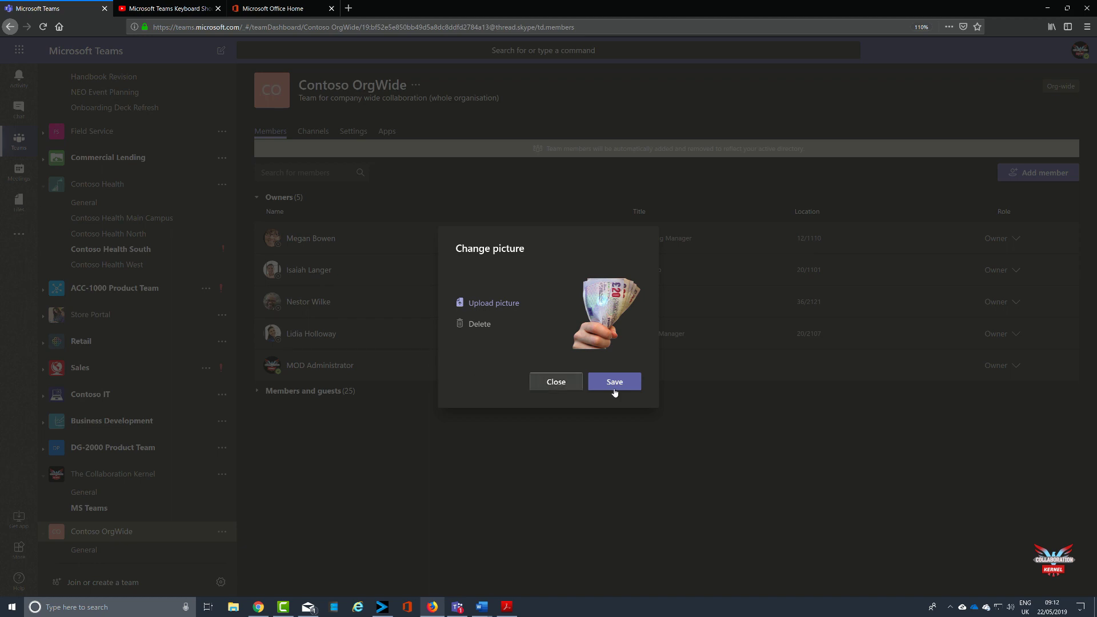
click(625, 384)
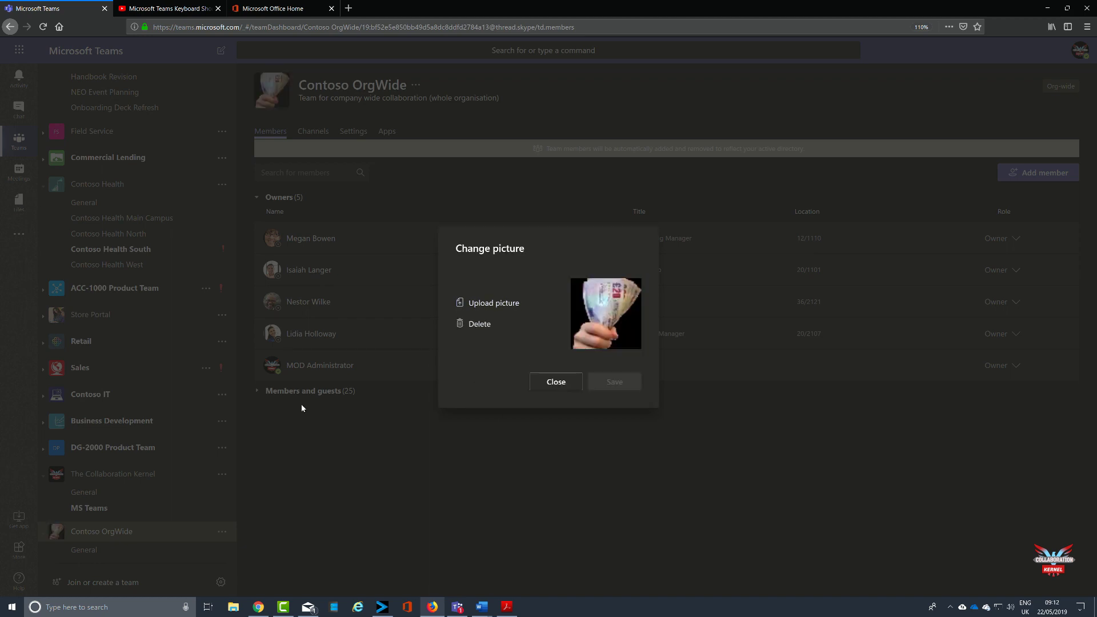
click(569, 382)
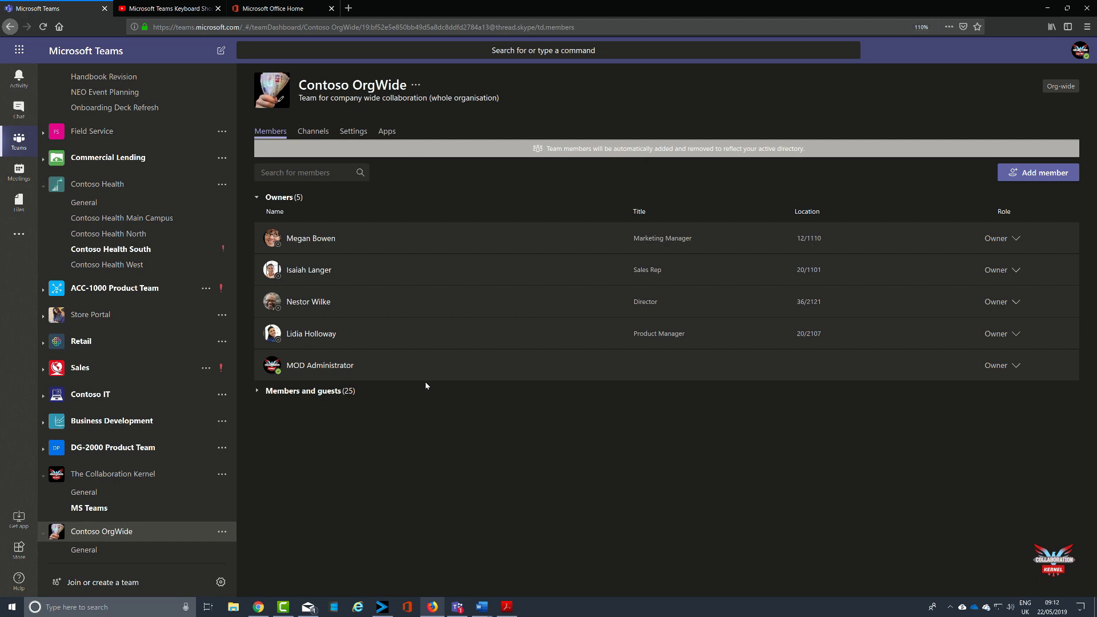
Demote the fourth listed owner to a regular member.
click(1018, 241)
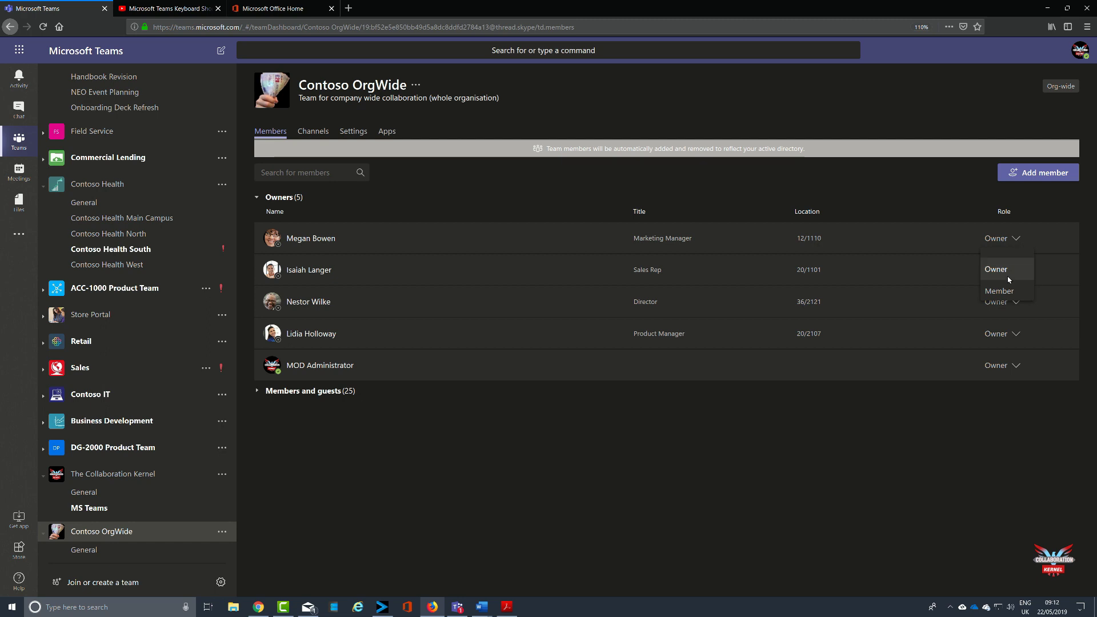
click(1025, 270)
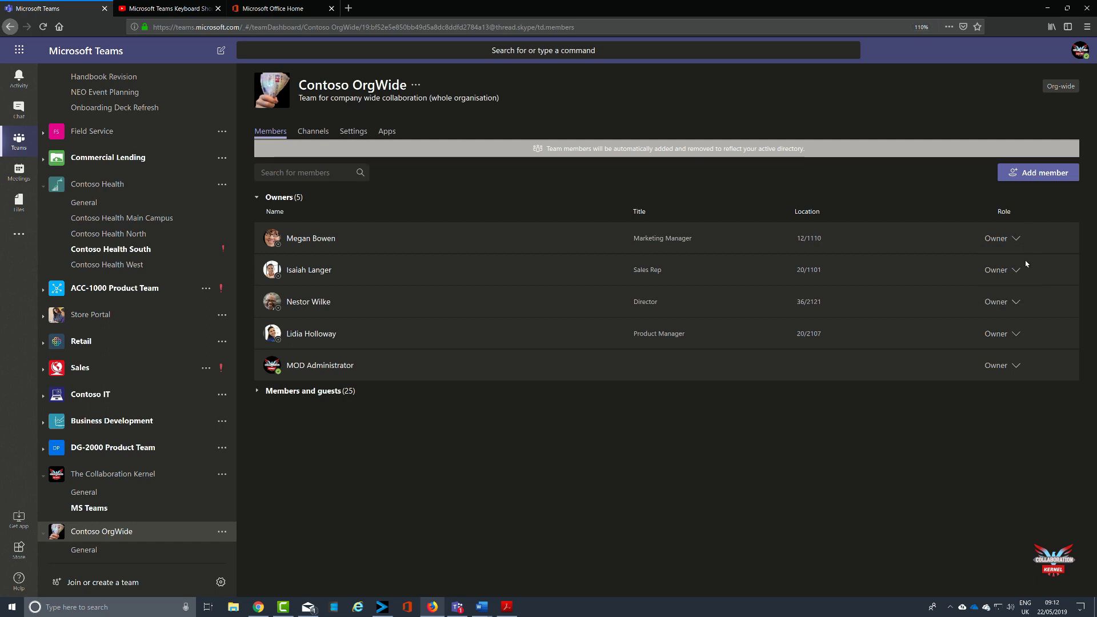
click(1015, 303)
click(1004, 358)
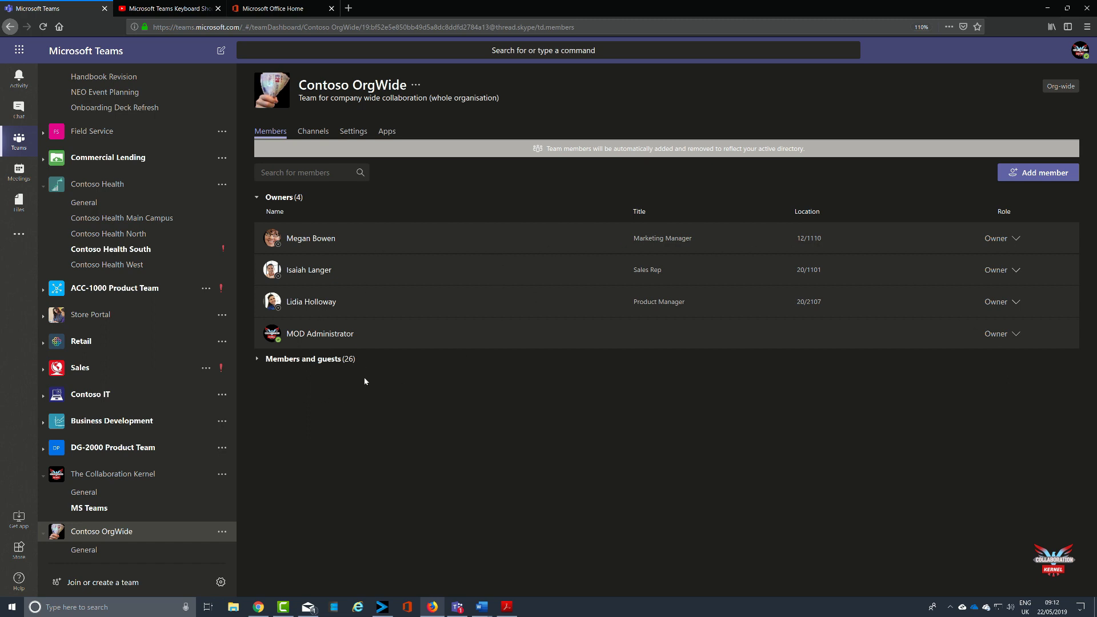
Promote the IT Admin in Members and guests to team owner.
click(257, 359)
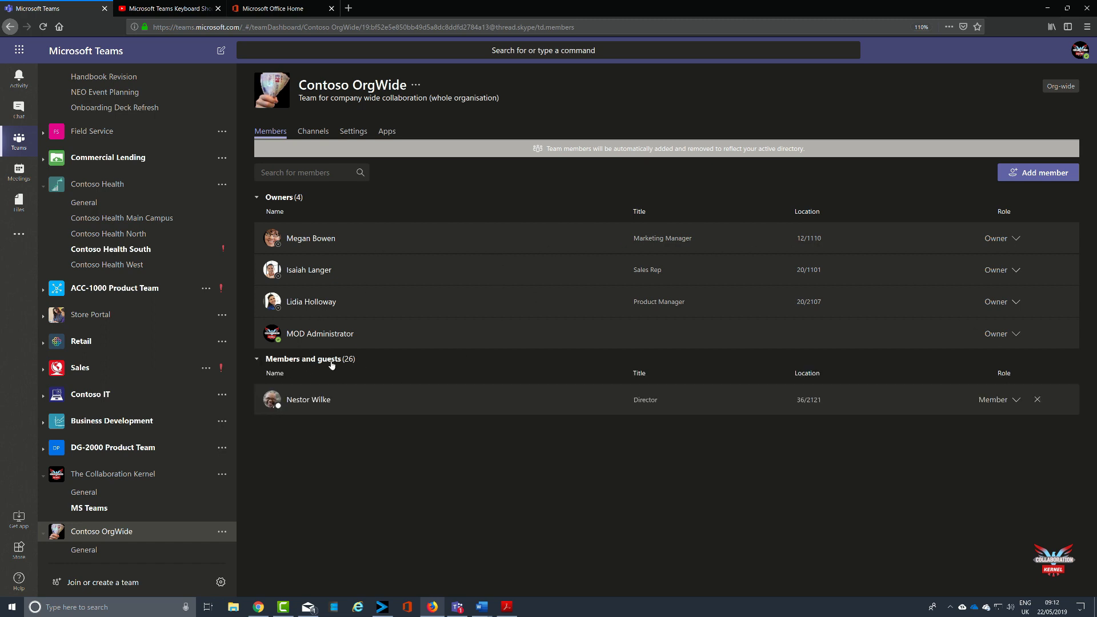
scroll(503, 351, down, 3)
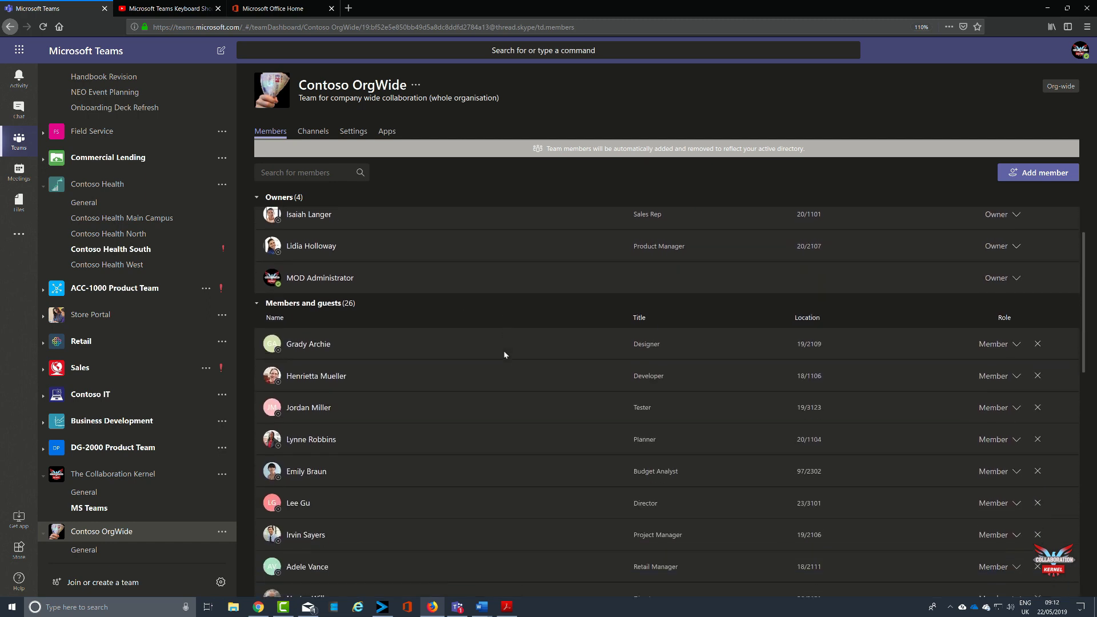
scroll(504, 354, down, 2)
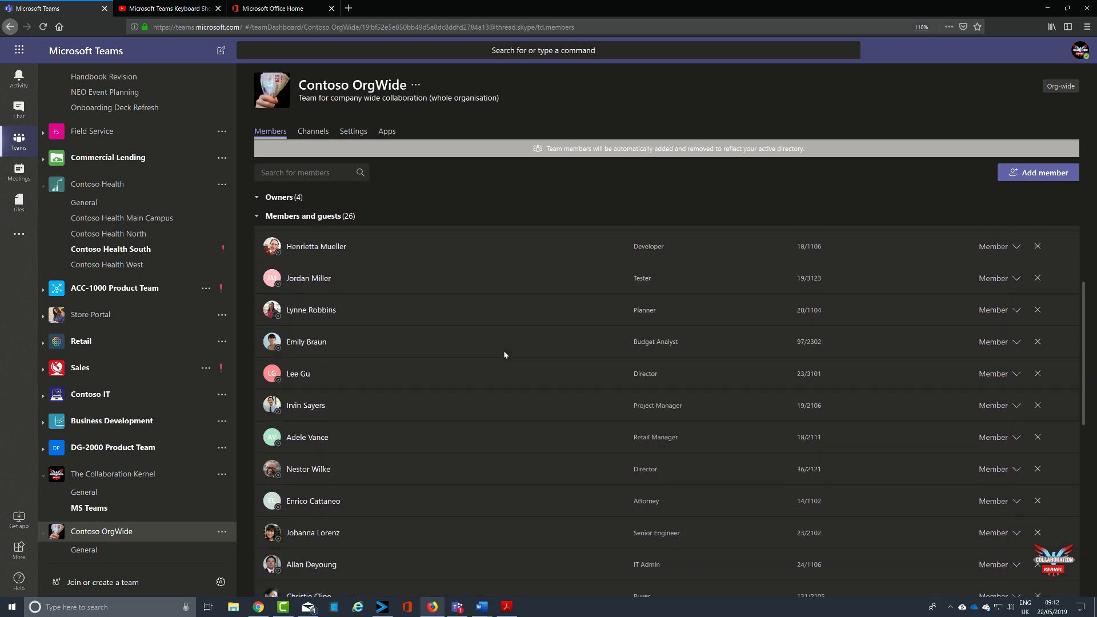
scroll(504, 355, down, 3)
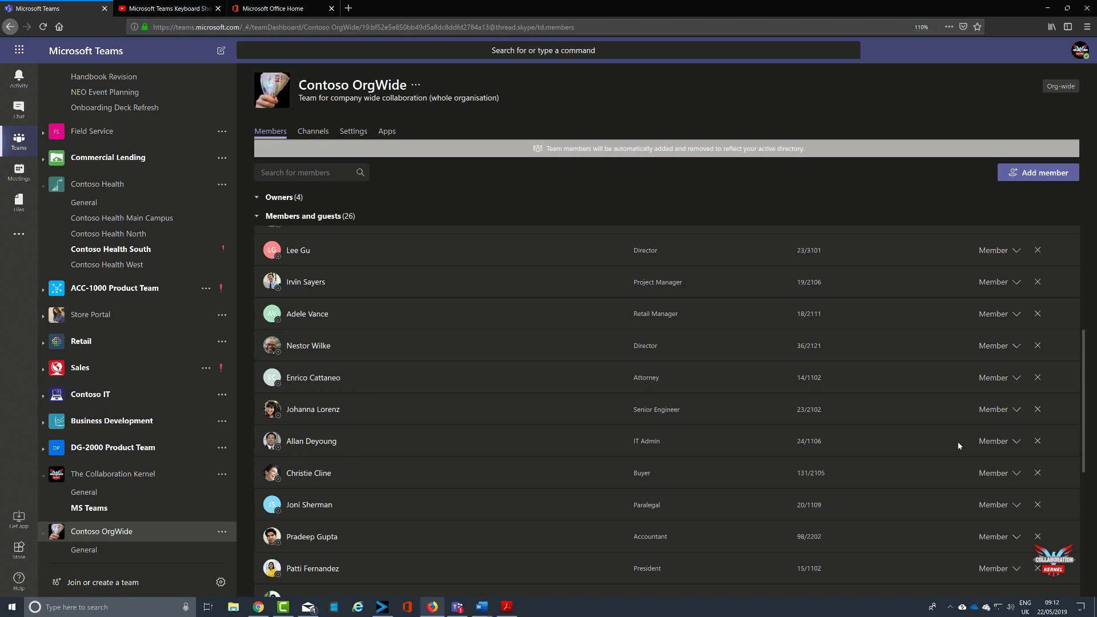
click(1020, 443)
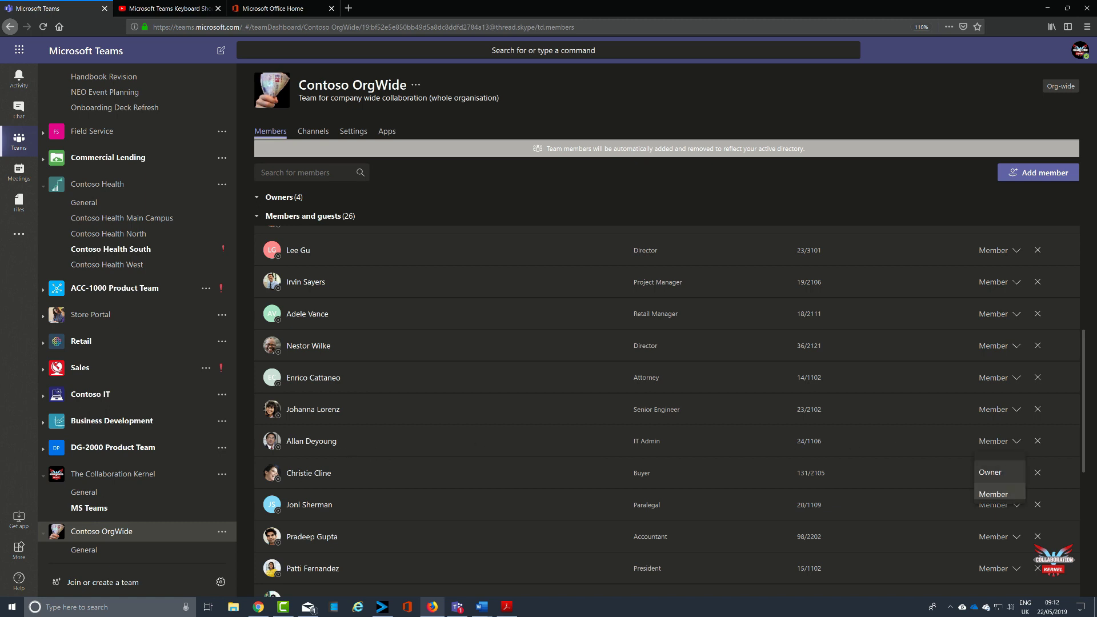
click(994, 472)
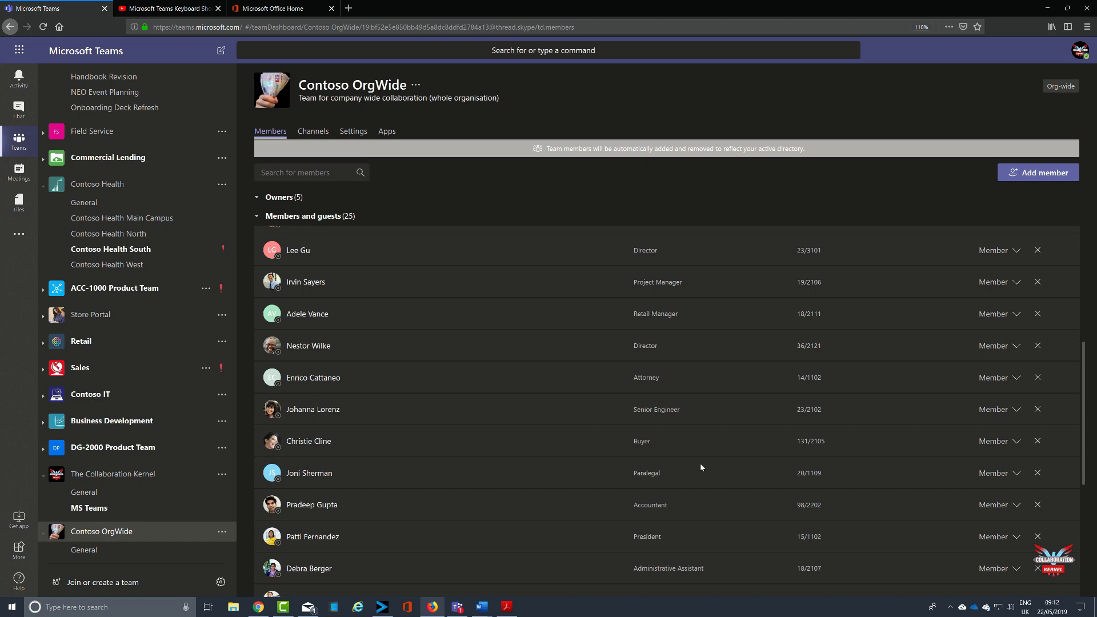
scroll(701, 468, up, 6)
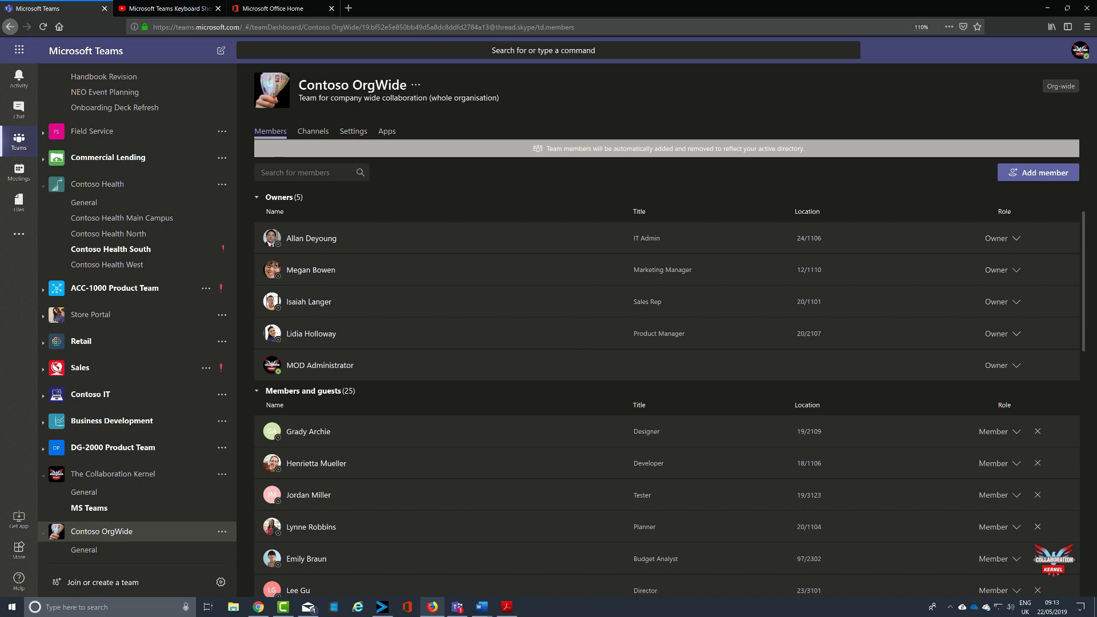
Open Manage team for Contoso OrgWide from its options menu.
click(95, 532)
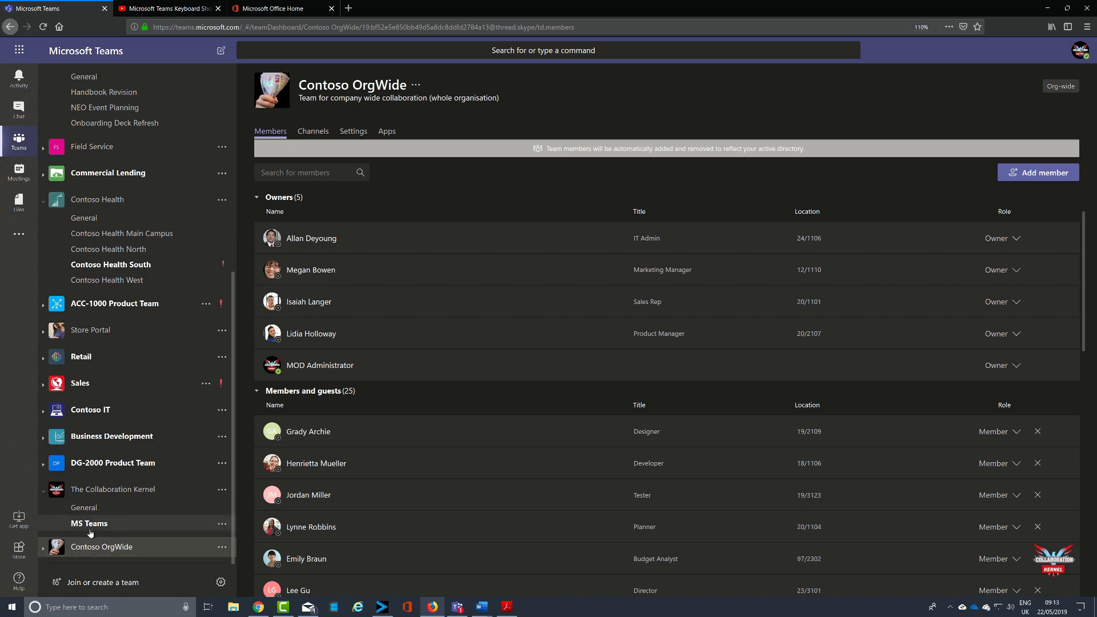
click(96, 549)
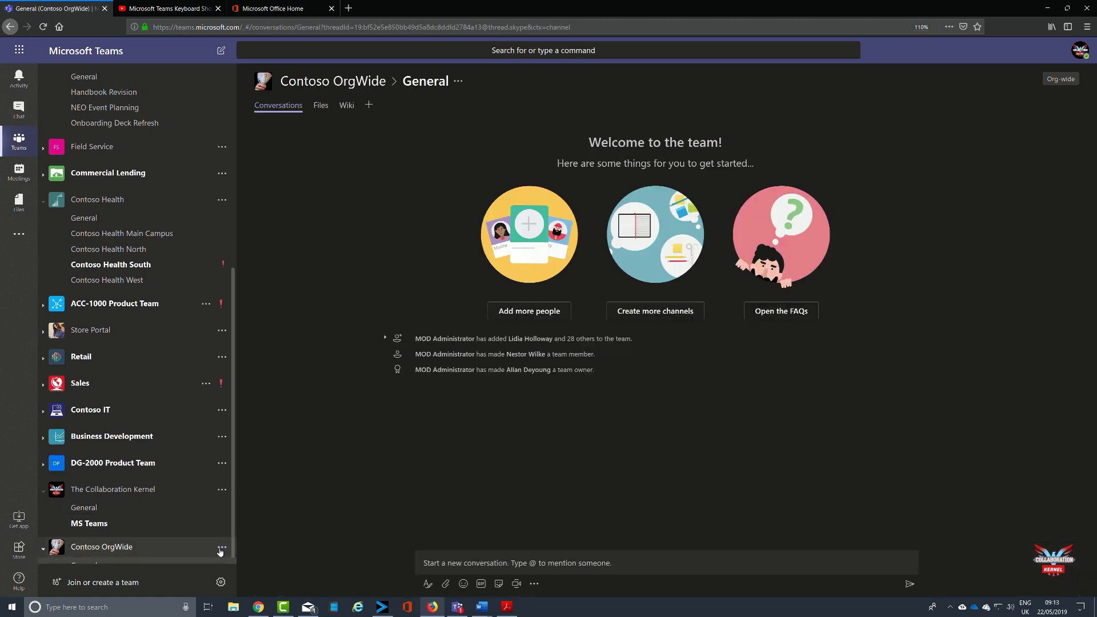
click(220, 549)
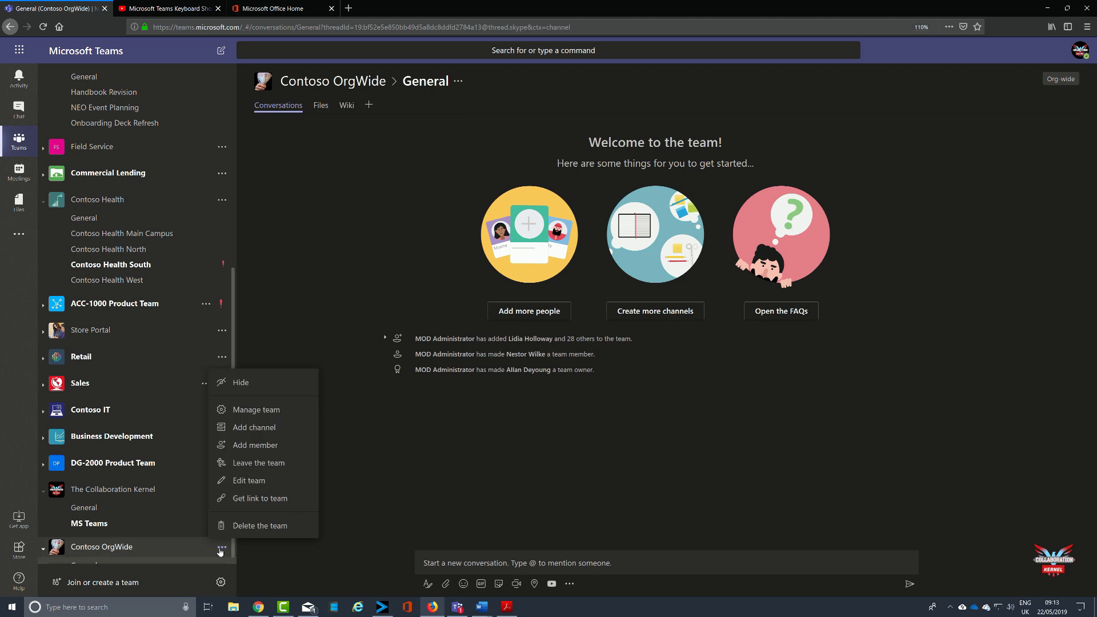
click(258, 411)
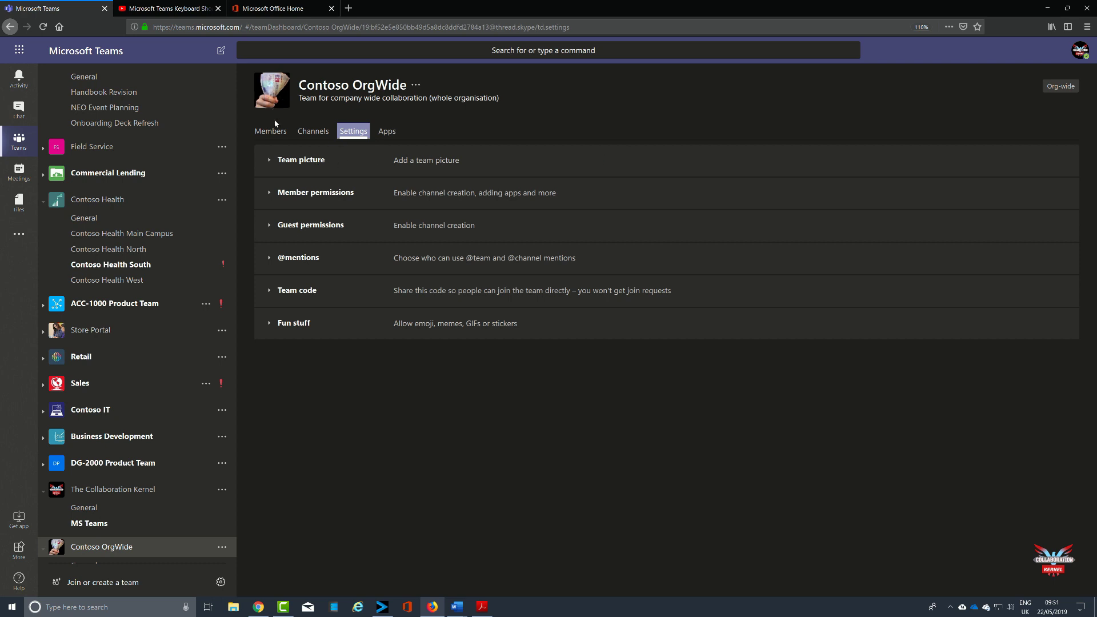
click(330, 198)
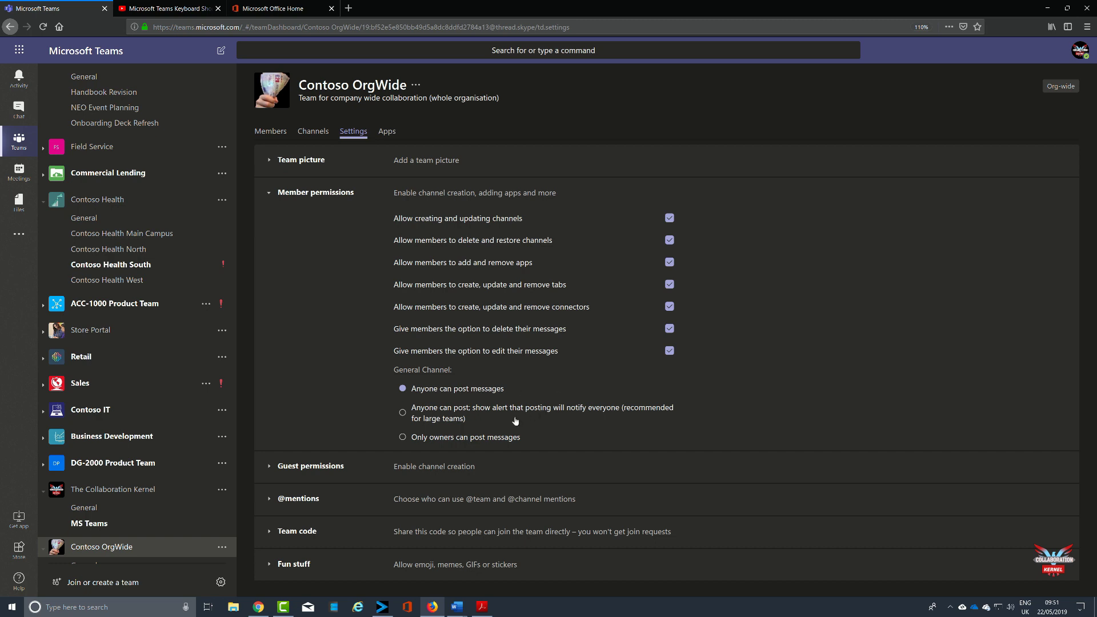
click(404, 439)
click(270, 501)
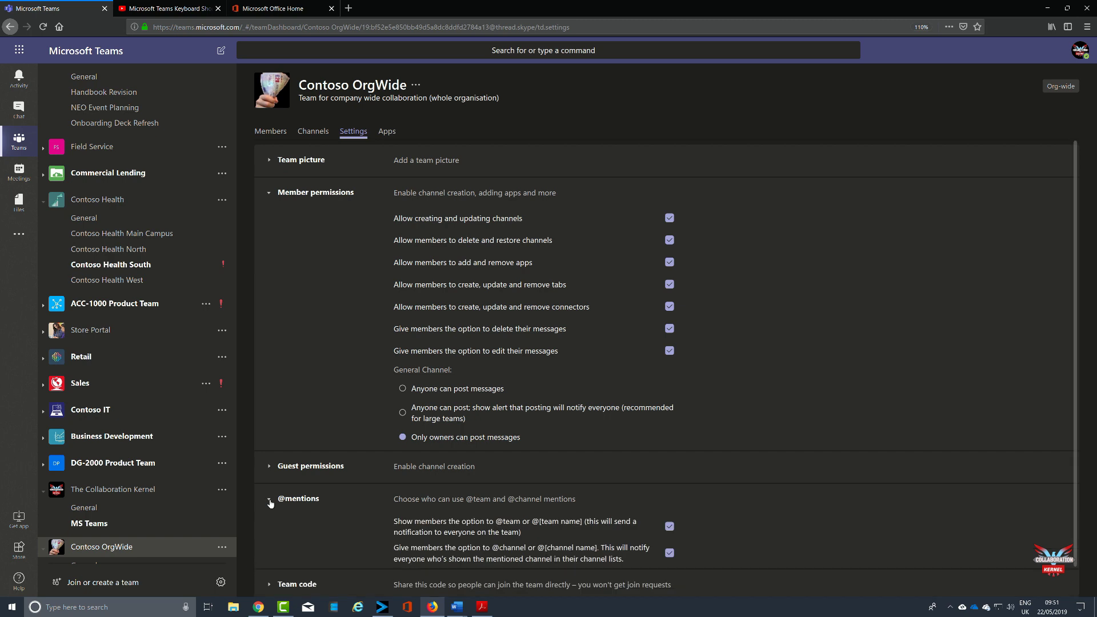
click(669, 554)
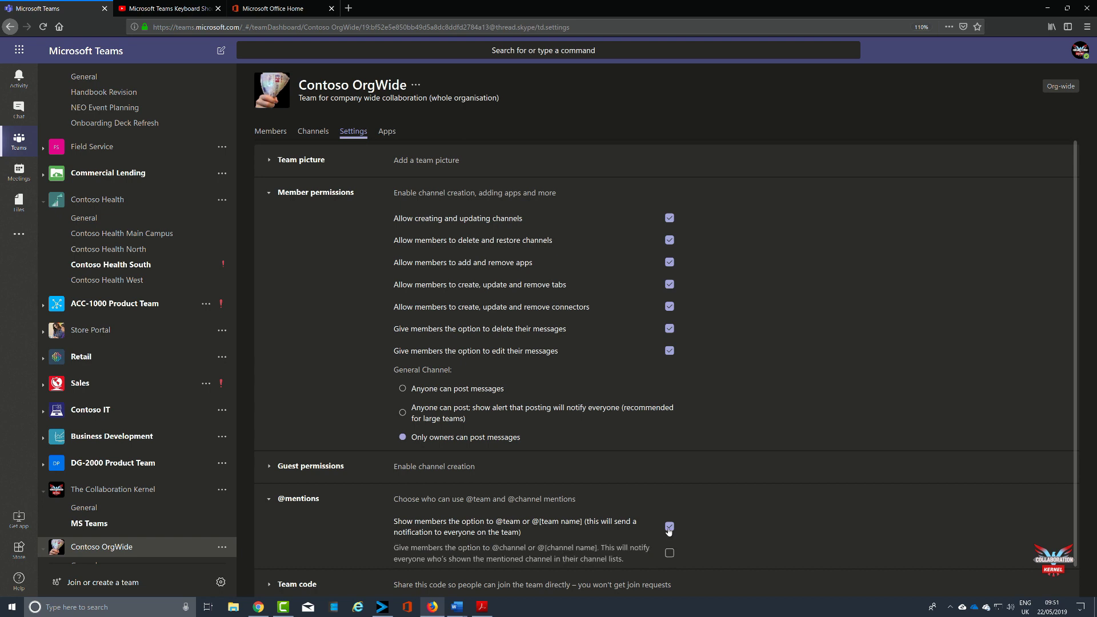
click(669, 527)
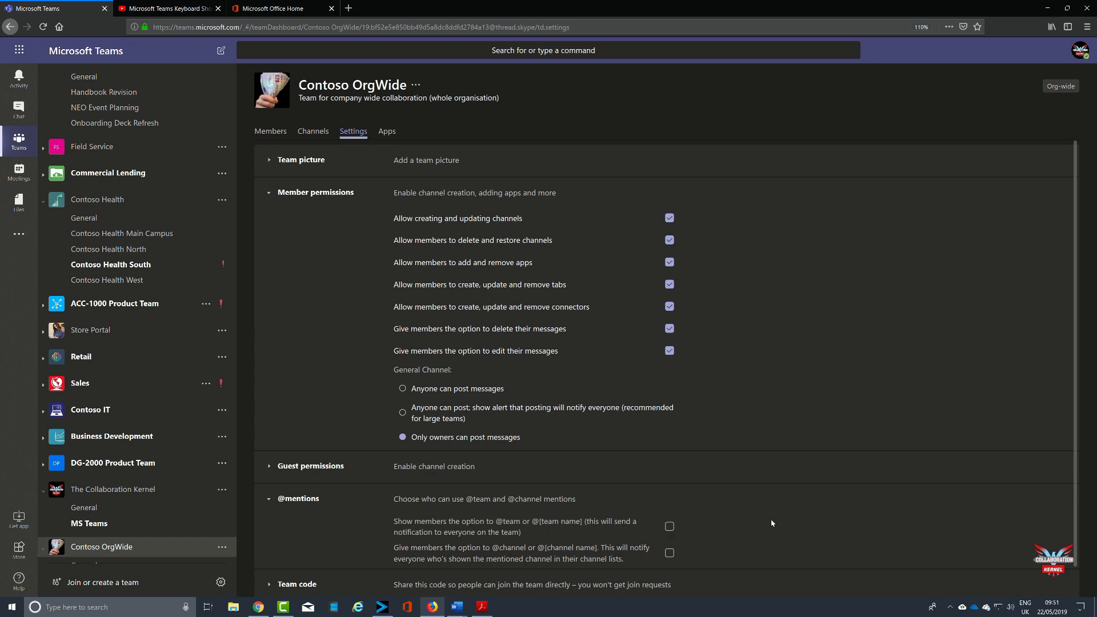
scroll(772, 523, down, 1)
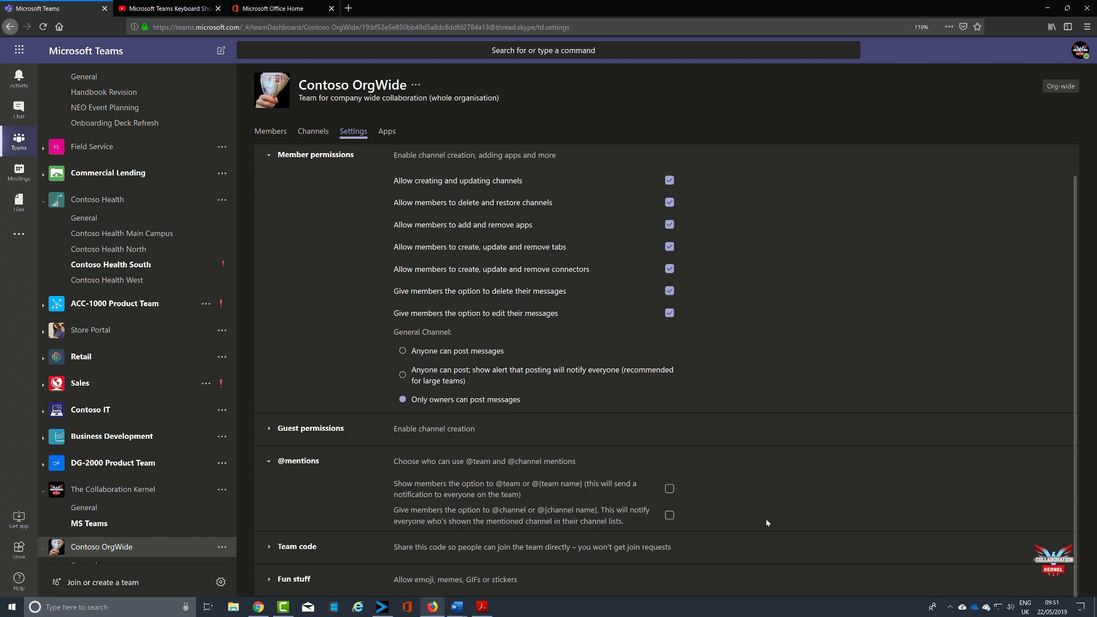
Turn off Giphy and stickers and memes under Fun stuff.
click(269, 581)
scroll(674, 530, down, 3)
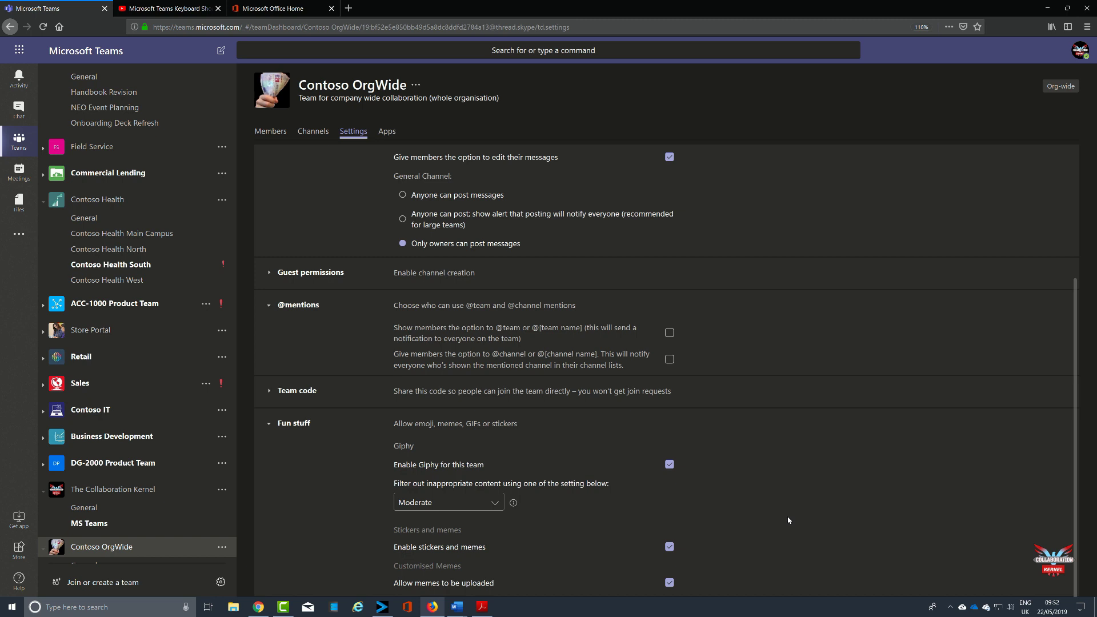
click(669, 464)
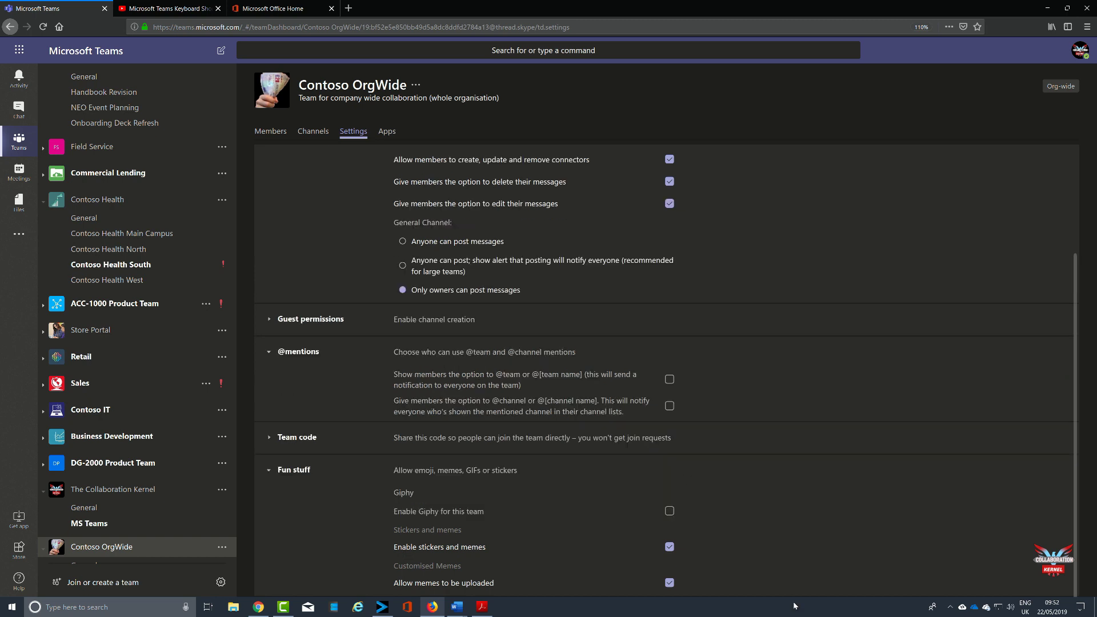
click(670, 547)
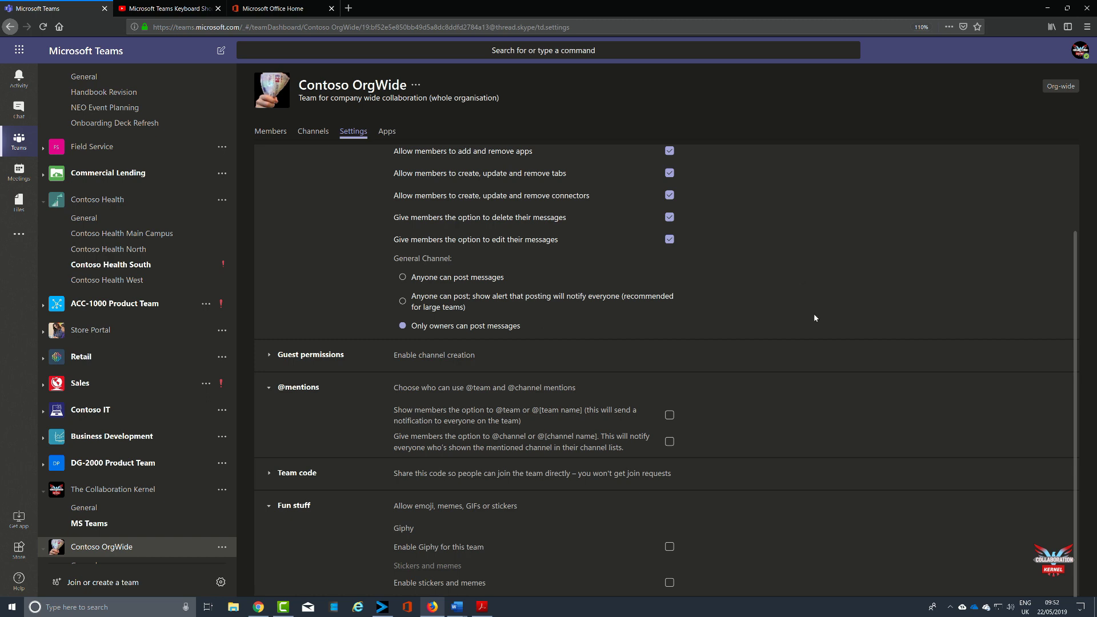
scroll(812, 369, up, 3)
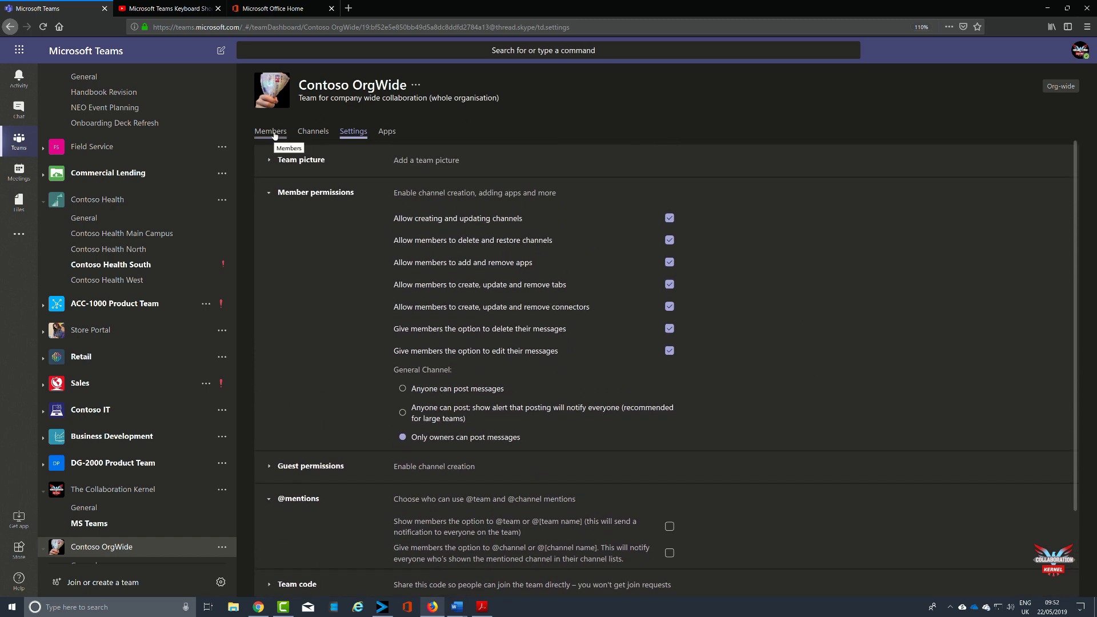
Remove the attorney and the project manager from the Members and guests list.
click(273, 133)
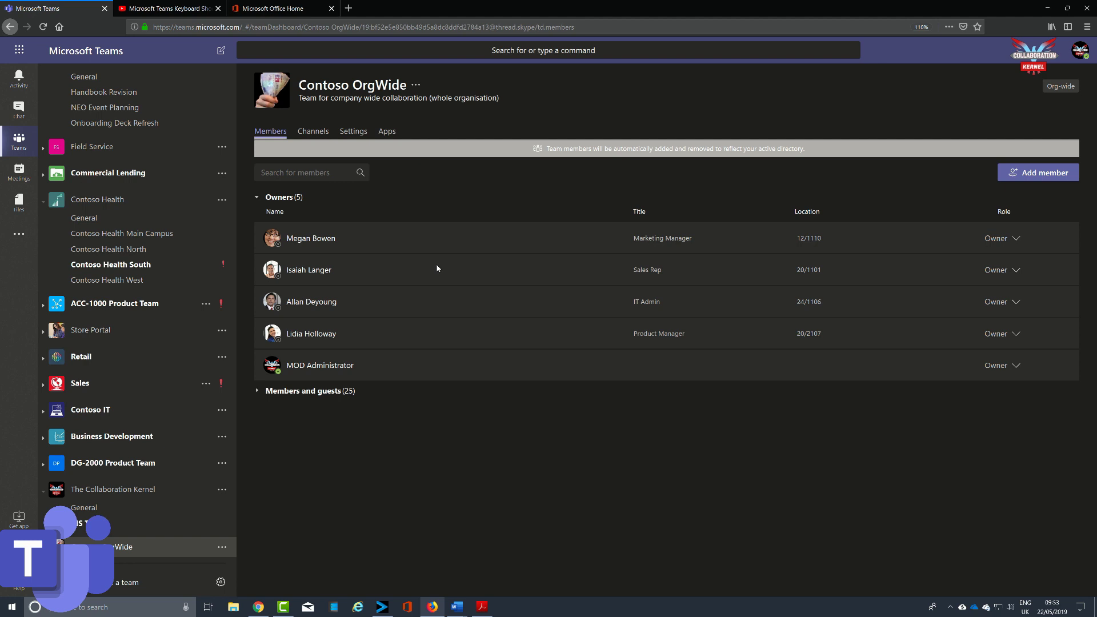
click(257, 393)
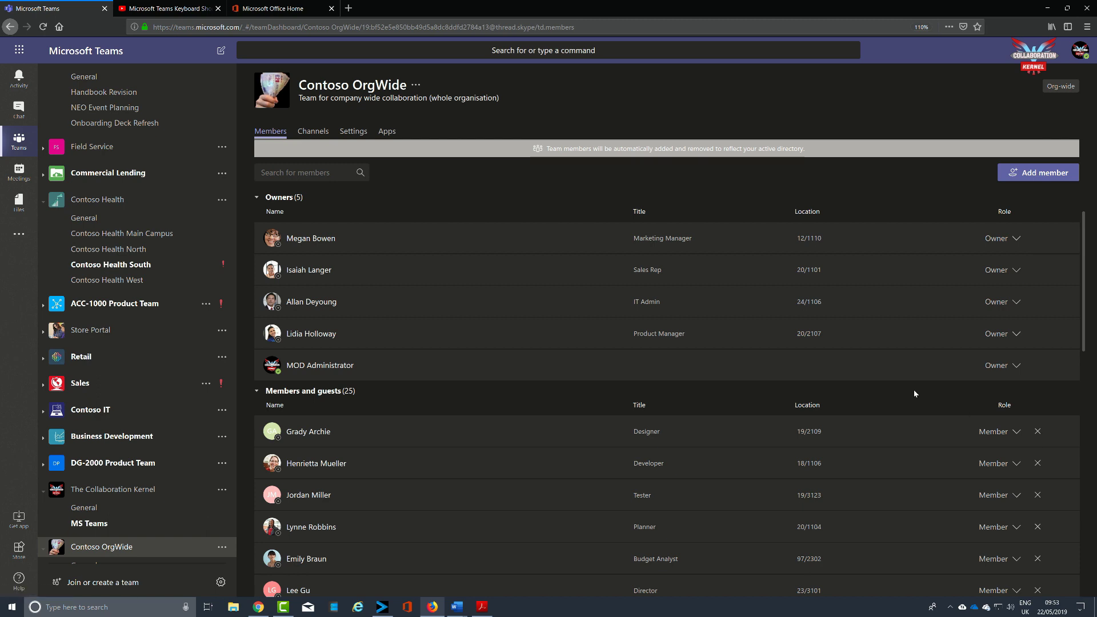
scroll(914, 390, down, 3)
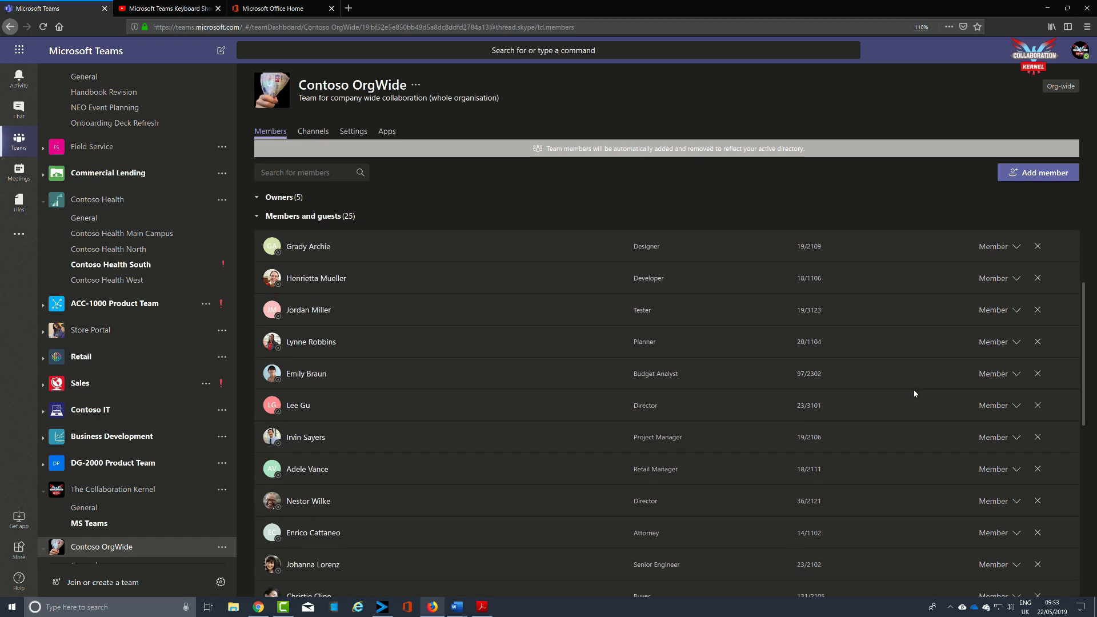
click(1039, 535)
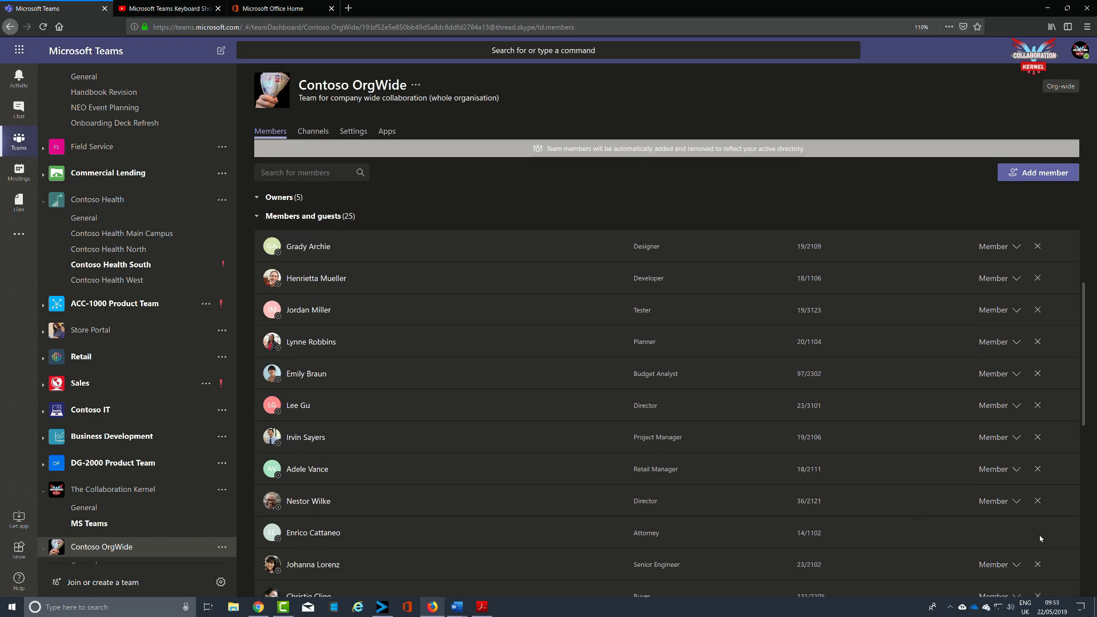
click(1038, 438)
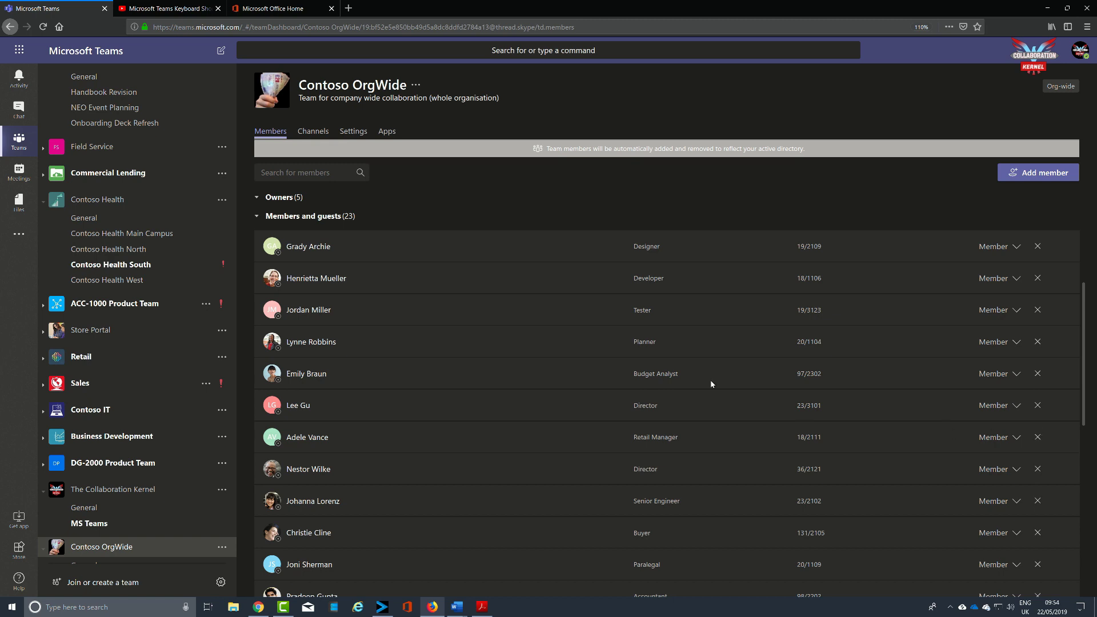
View the Contoso Health team's Settings page via Manage team.
click(222, 201)
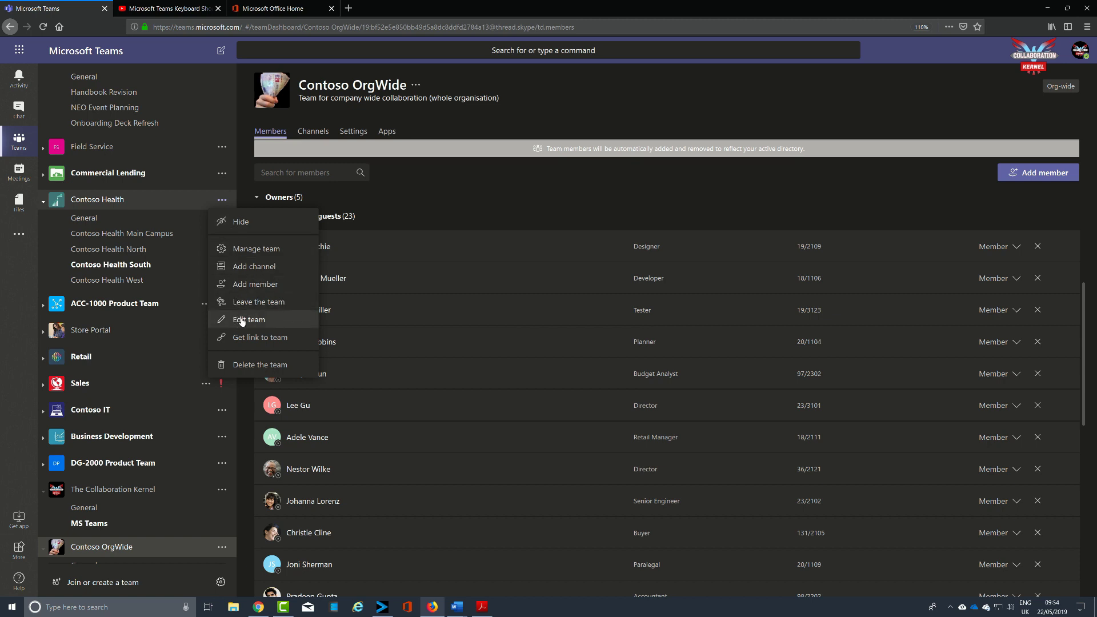
click(247, 255)
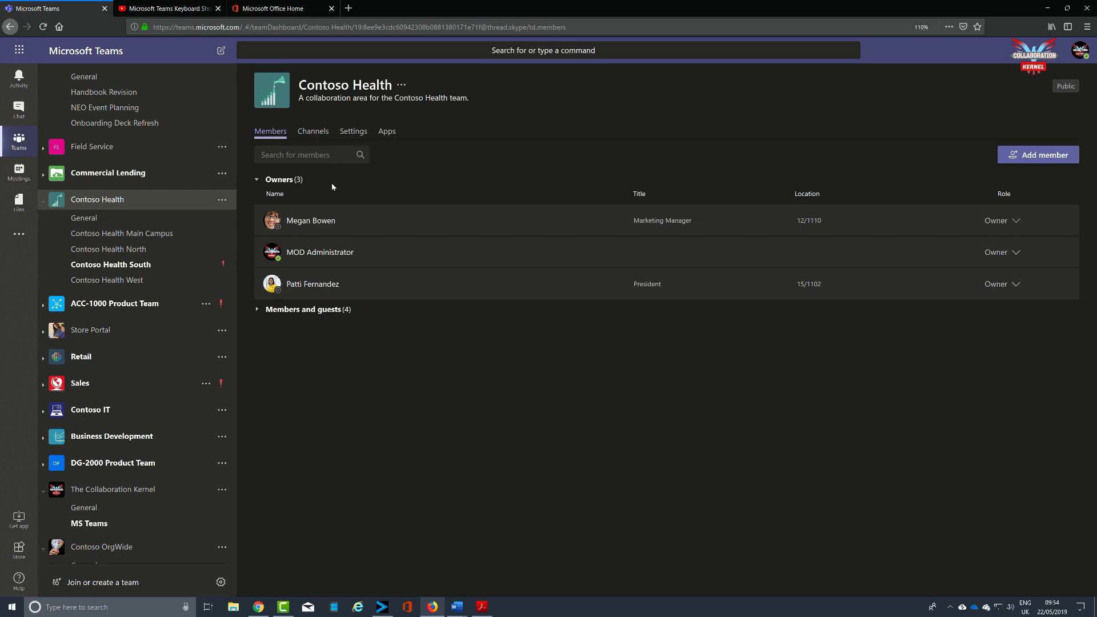
click(353, 131)
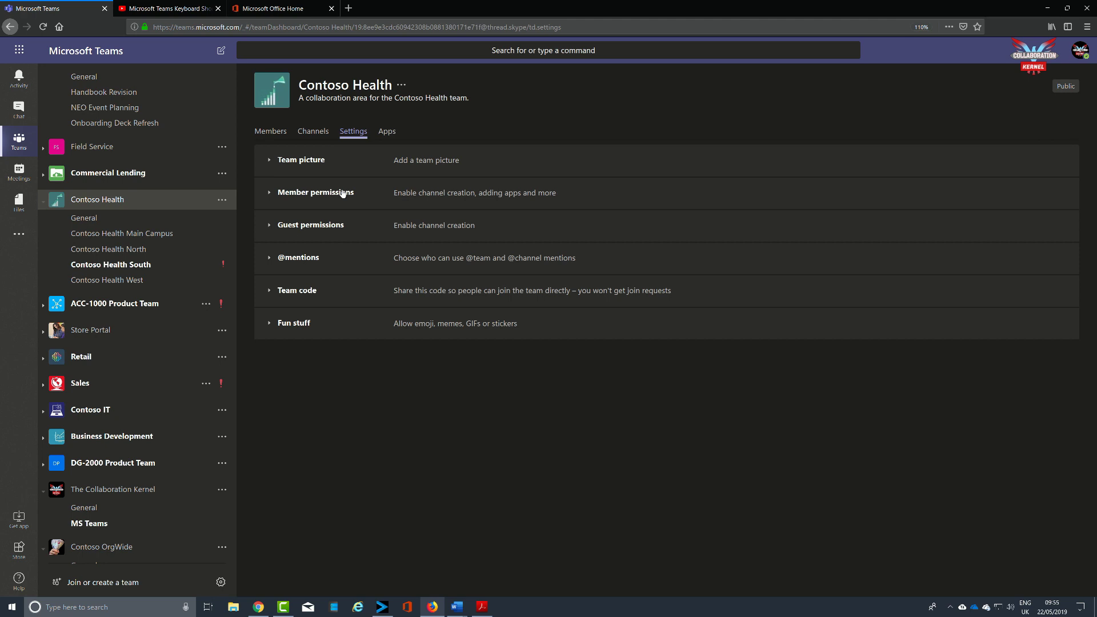
scroll(199, 515, down, 1)
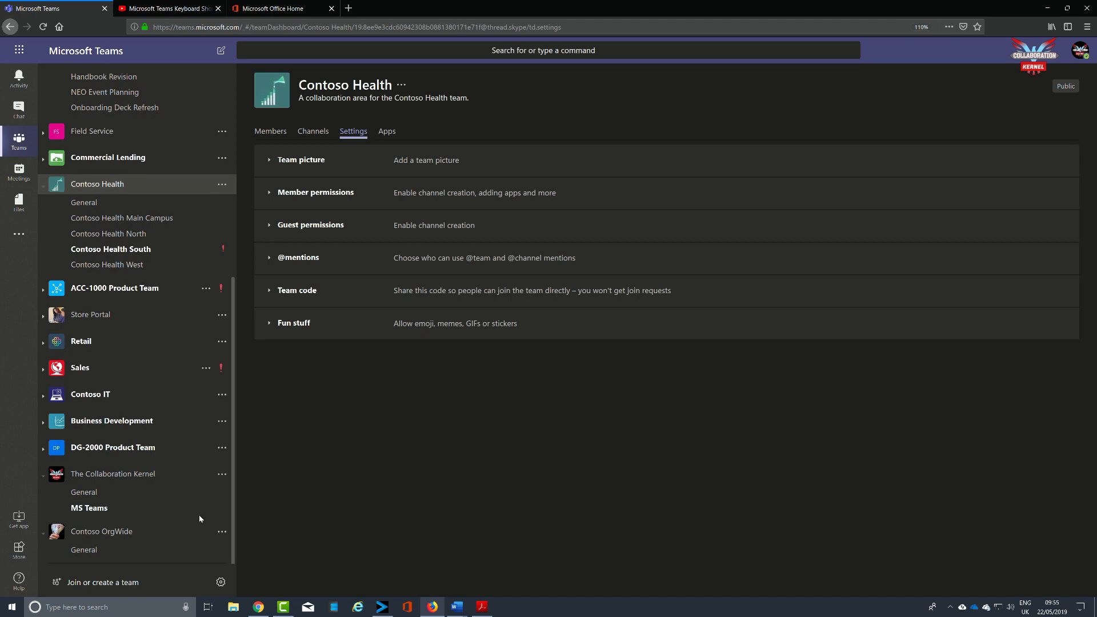
click(138, 533)
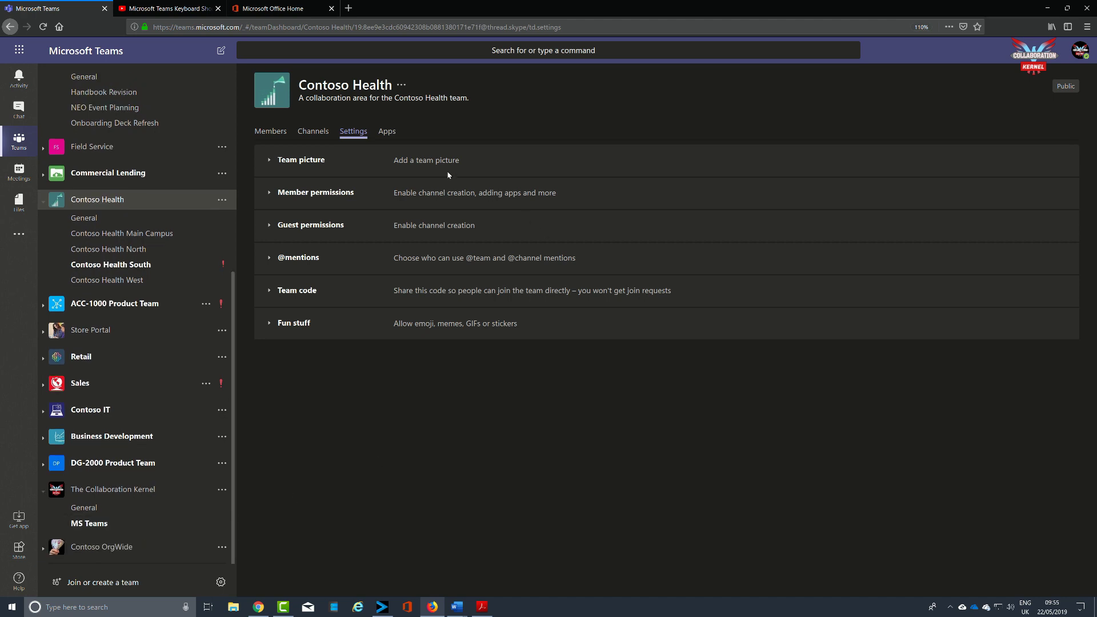
click(222, 549)
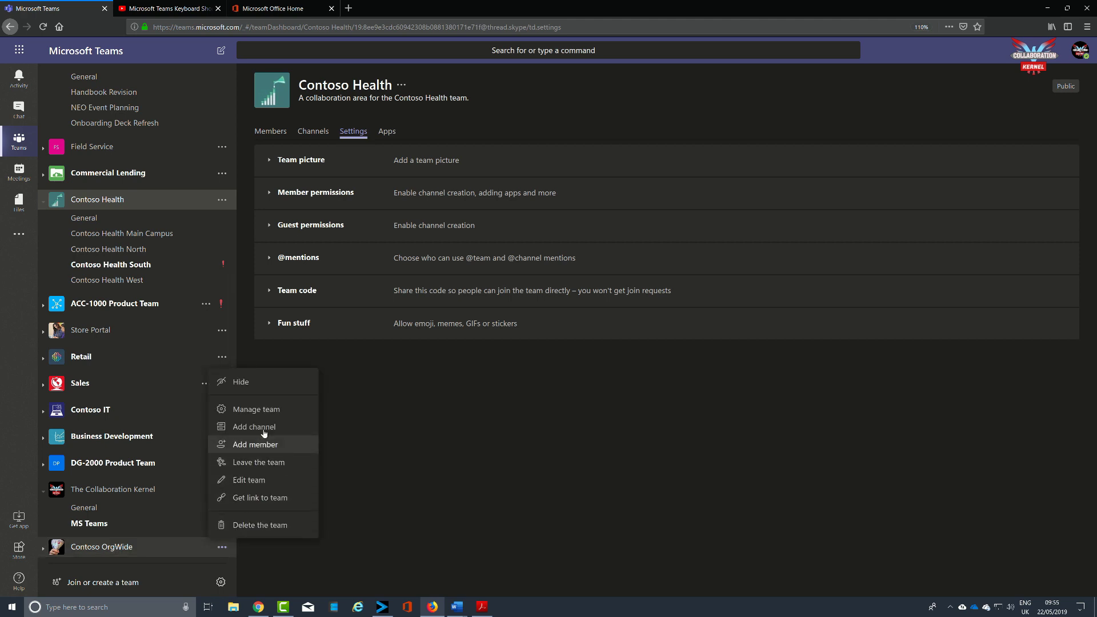
Add an auto-shown 'company messages' channel described 'Keep upto date with the latest company news'.
click(267, 410)
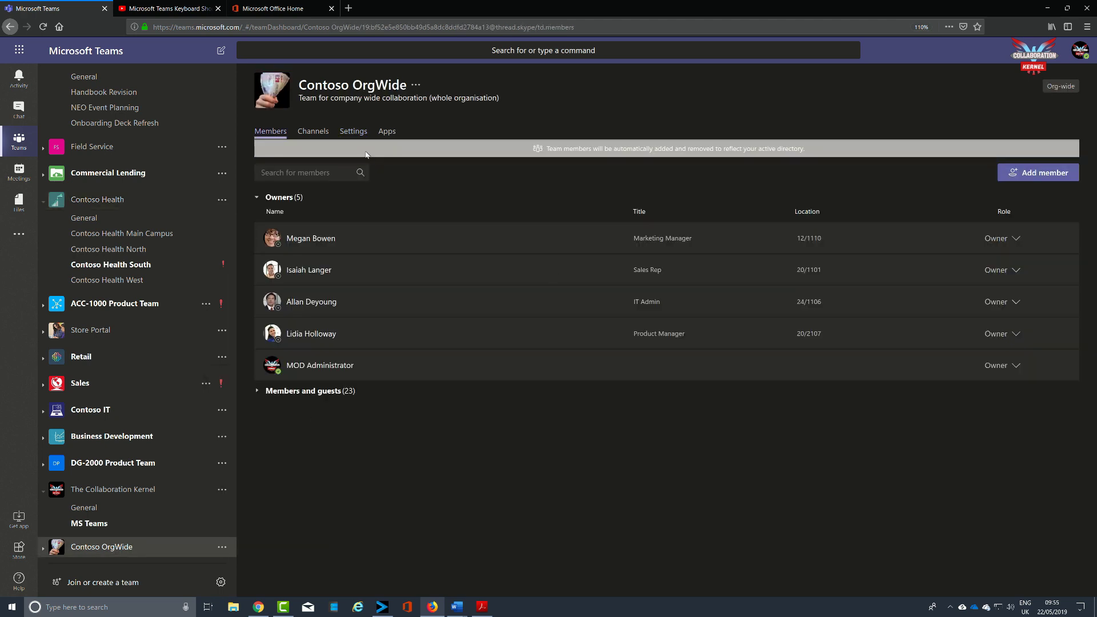
click(353, 132)
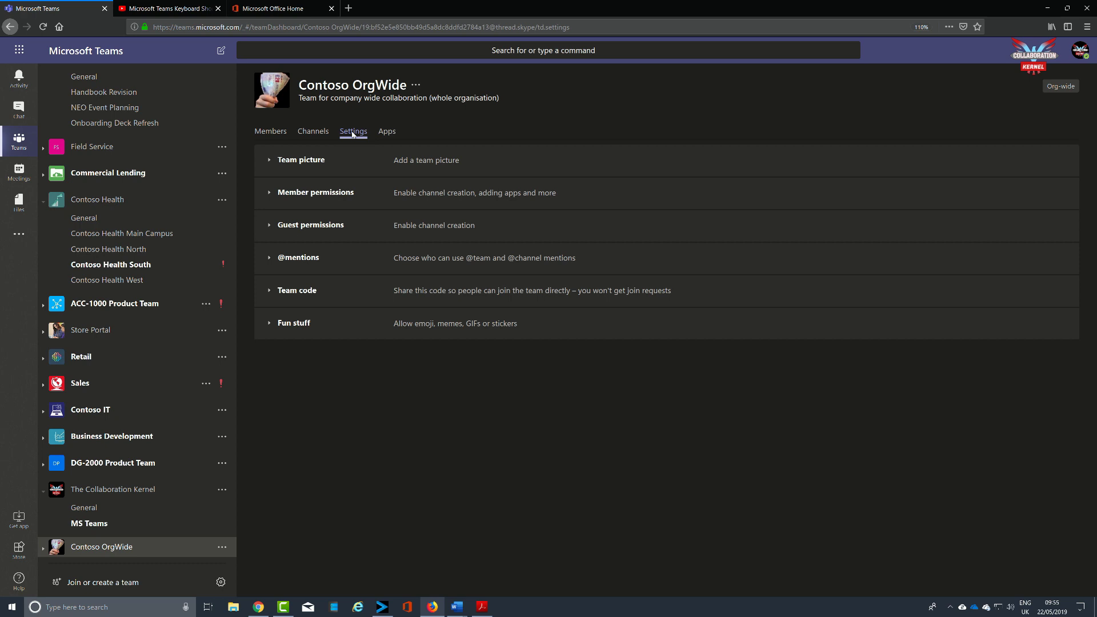
click(322, 134)
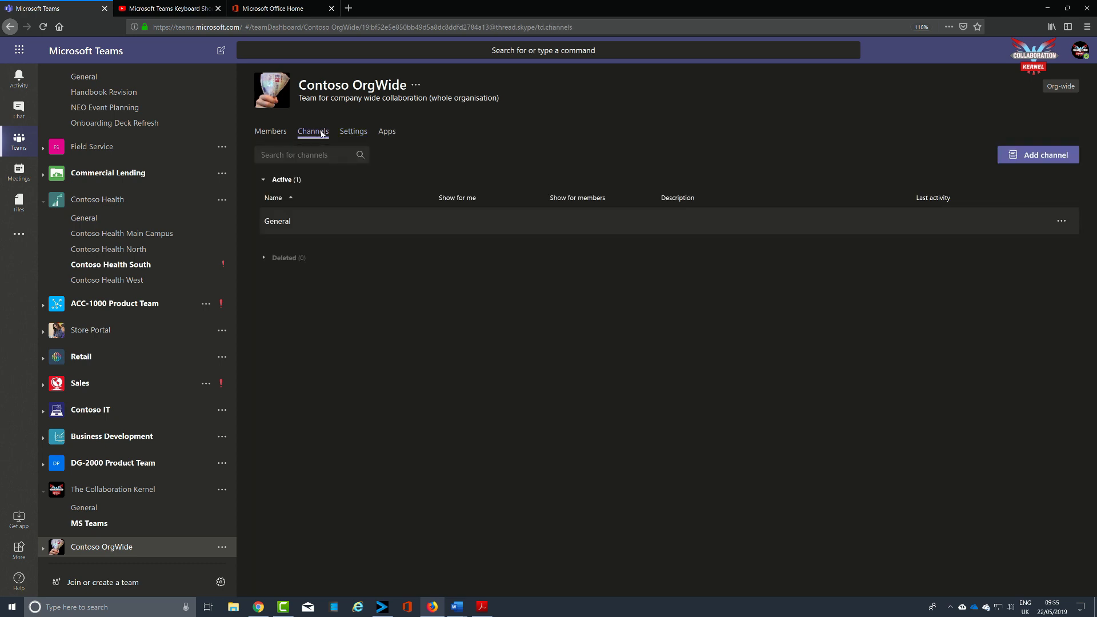
click(1046, 158)
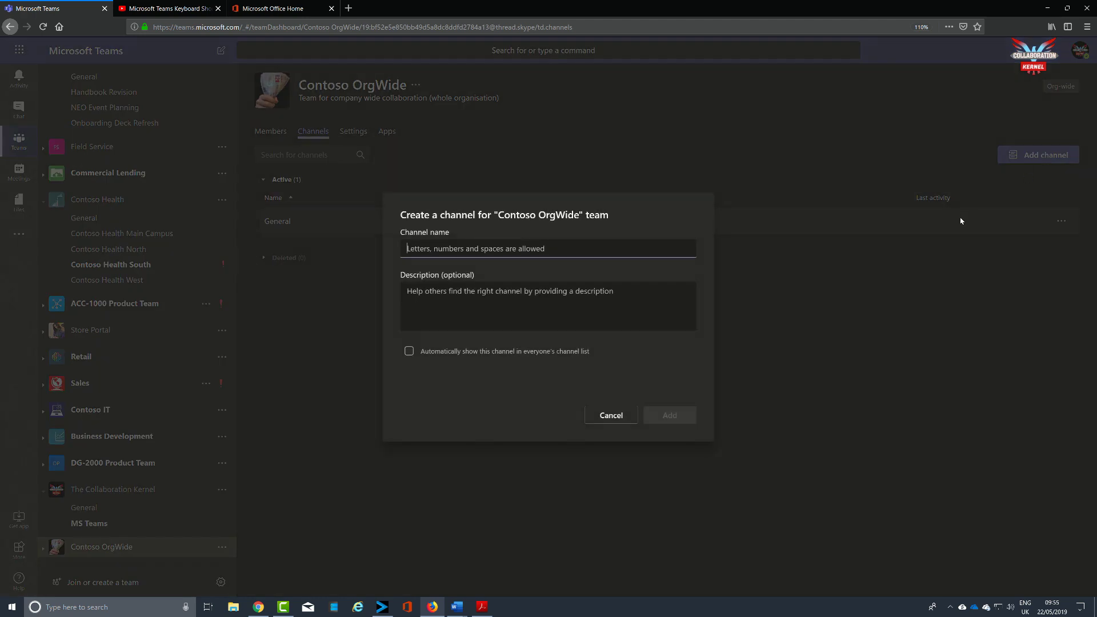
text(comany messages)
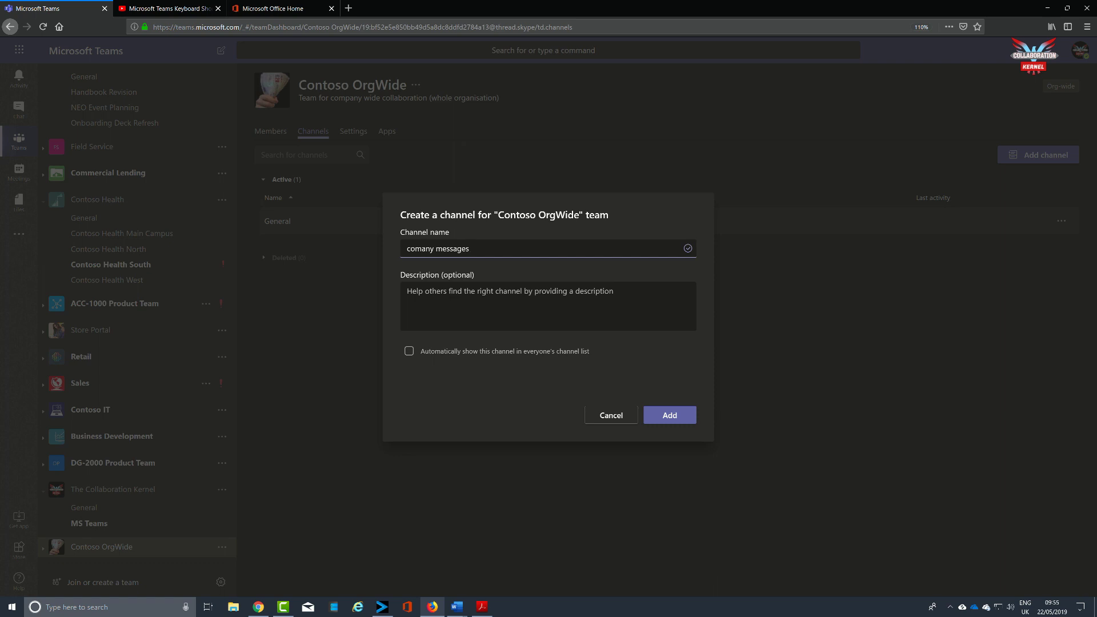
text(p)
click(407, 291)
text(Keep upto )
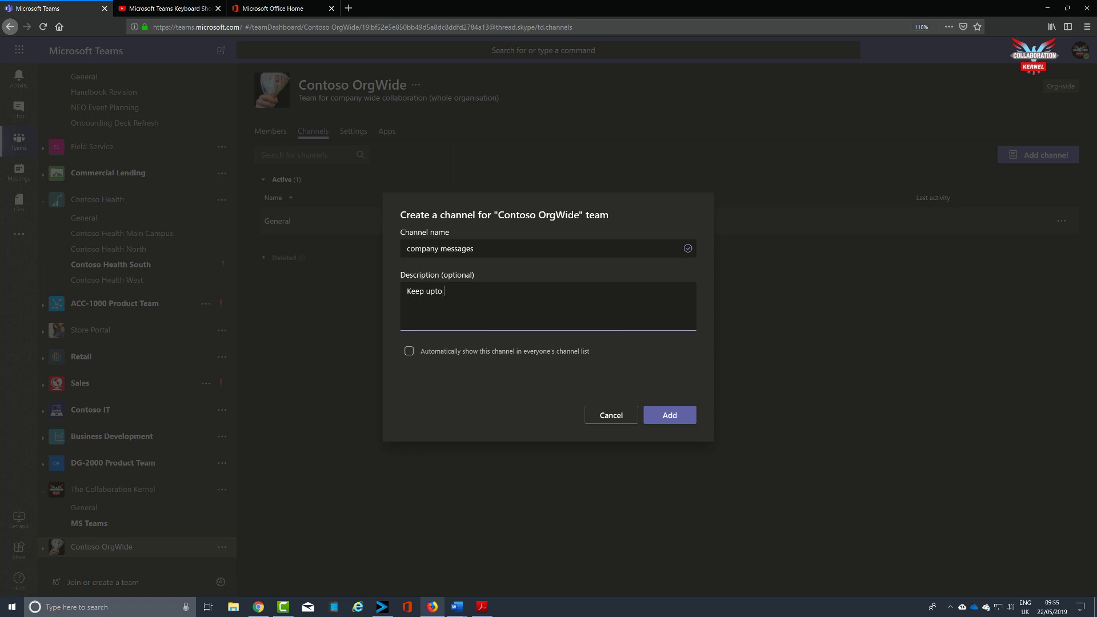
text(date with the latest company news)
click(409, 351)
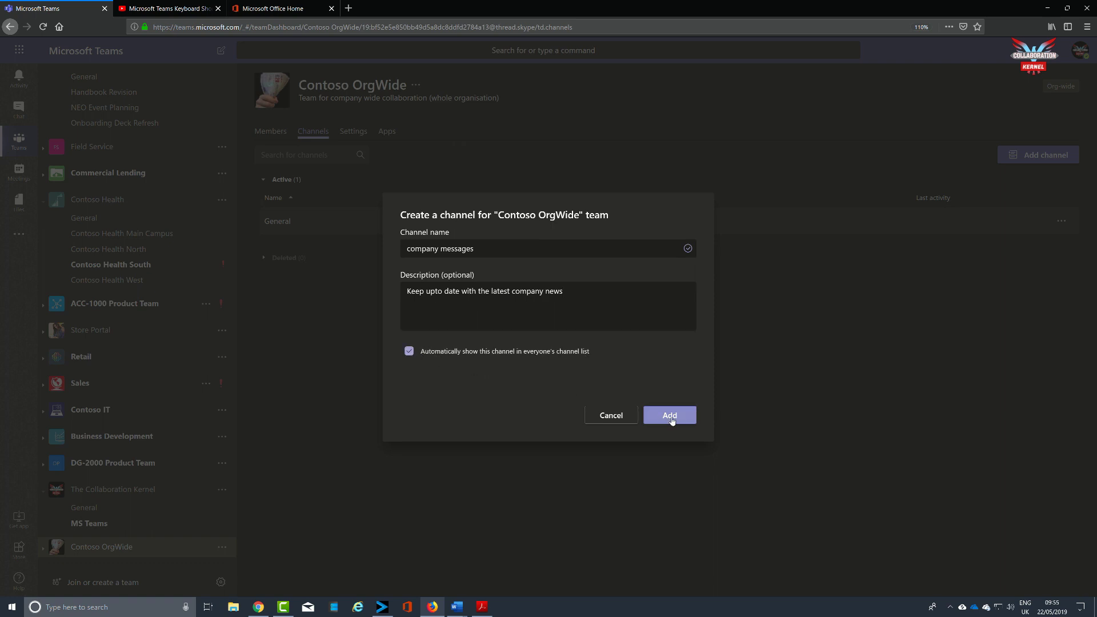
click(671, 417)
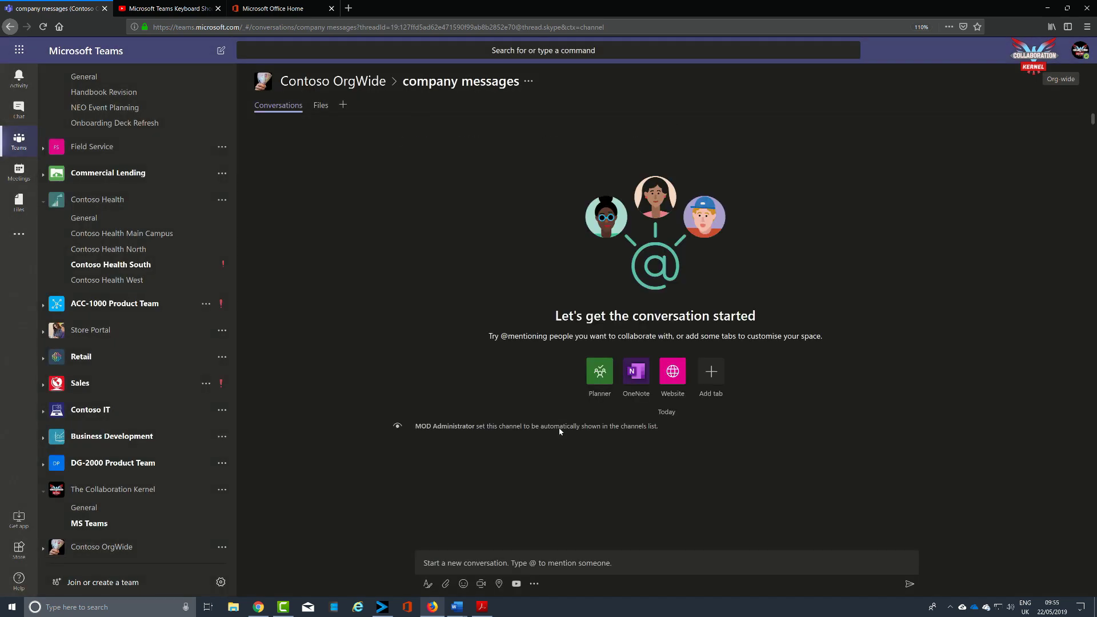
Add an auto-shown 'Sports and Social' channel described 'Discounts and company events'.
click(222, 547)
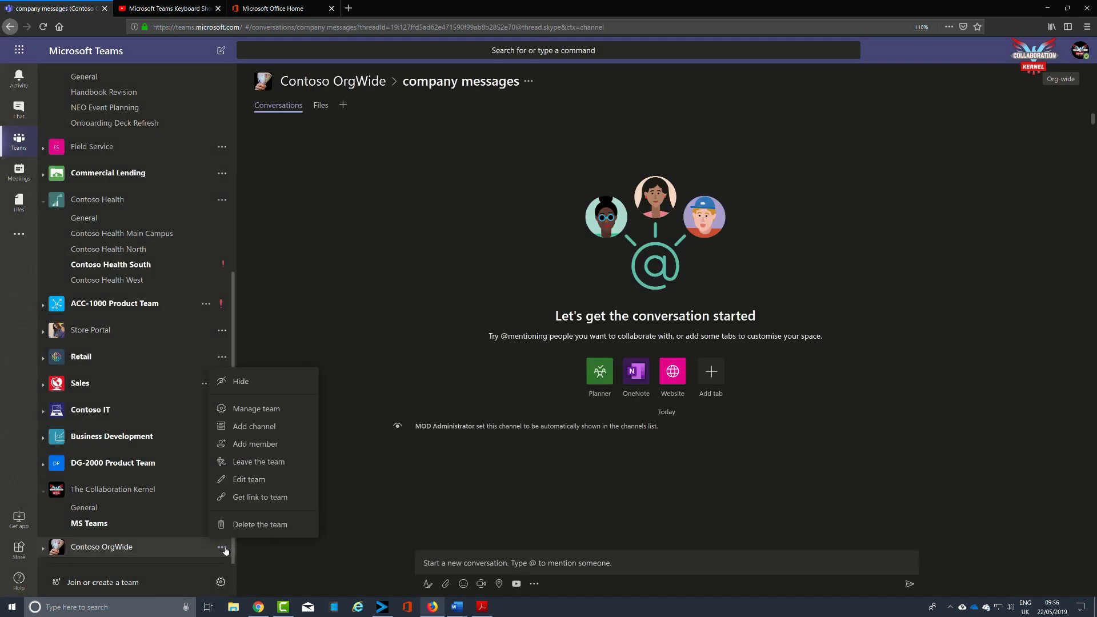
click(283, 409)
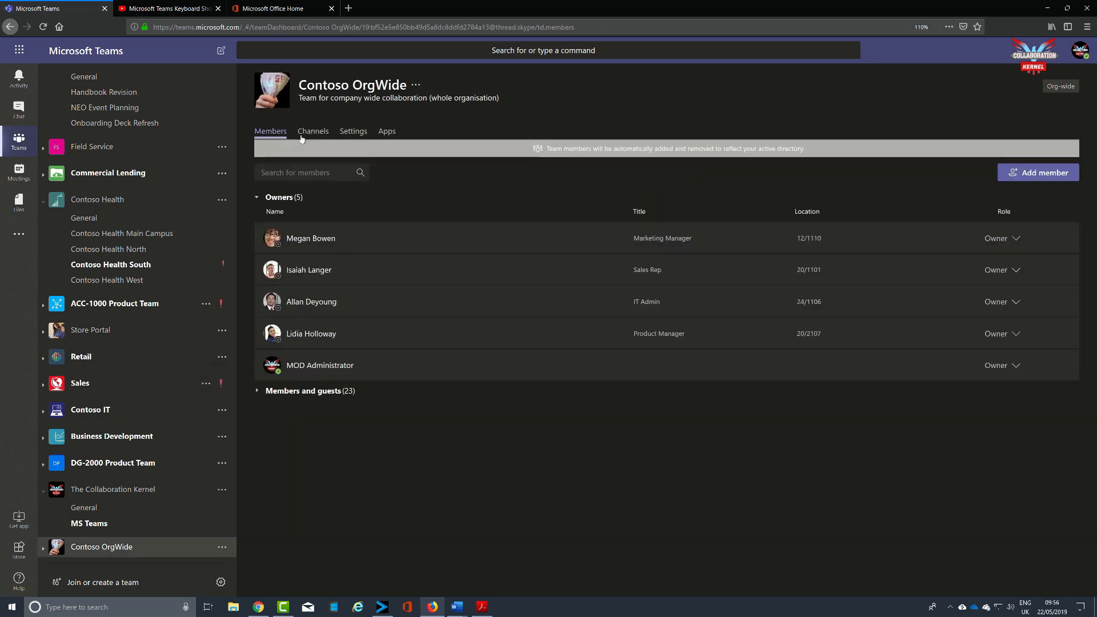
click(313, 132)
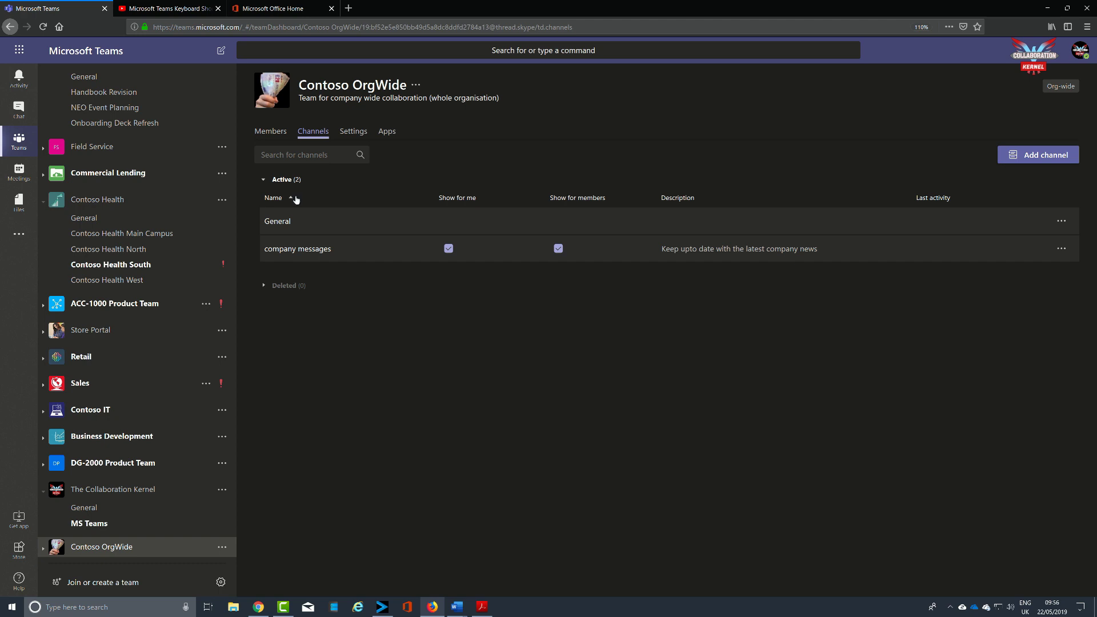
click(1045, 161)
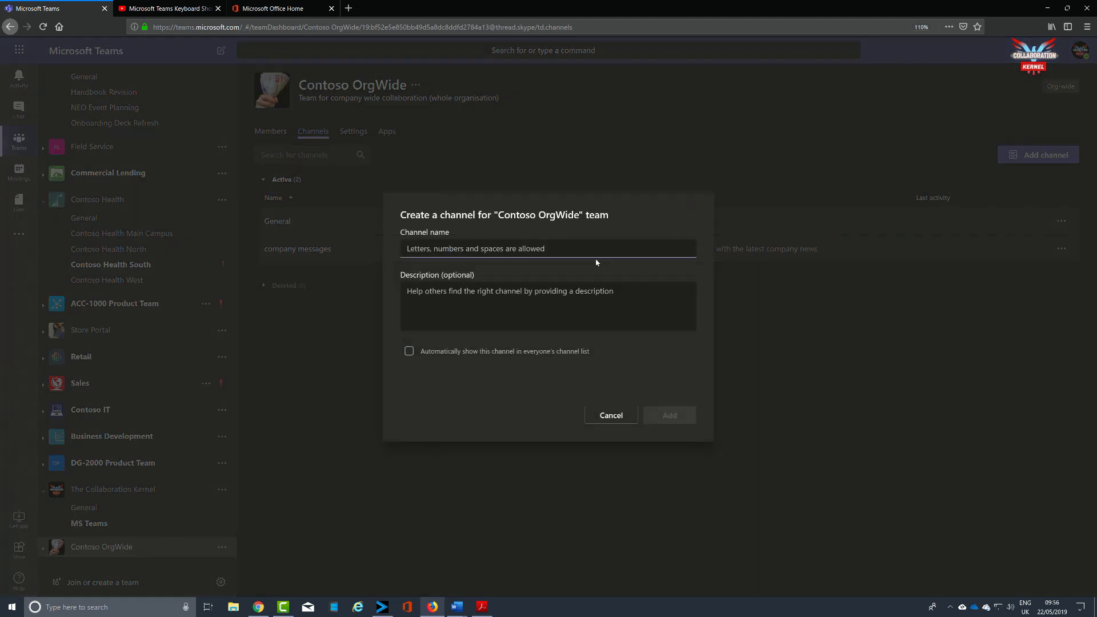
text(Sports and Soc)
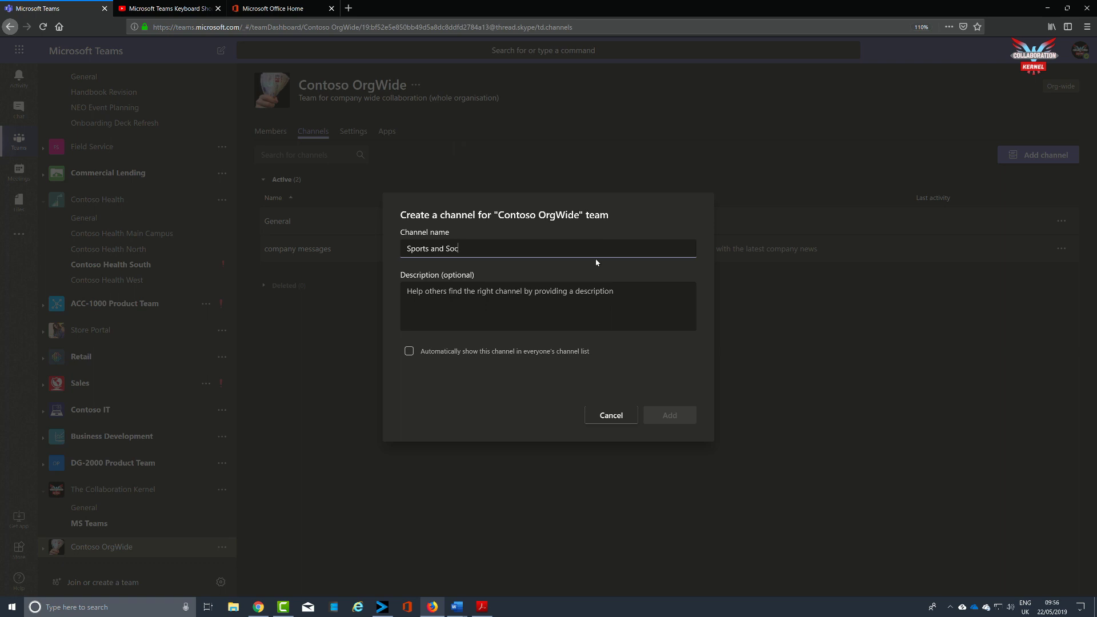
text(ial)
click(407, 291)
text(Discou)
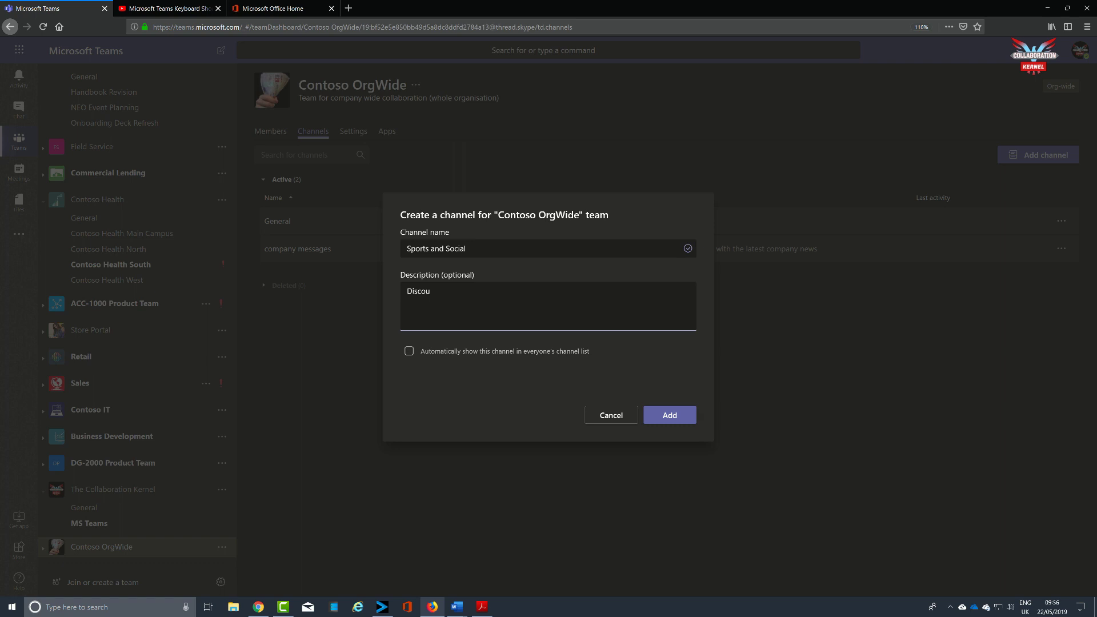
text(nts and comoany events)
text(p)
click(410, 351)
click(668, 415)
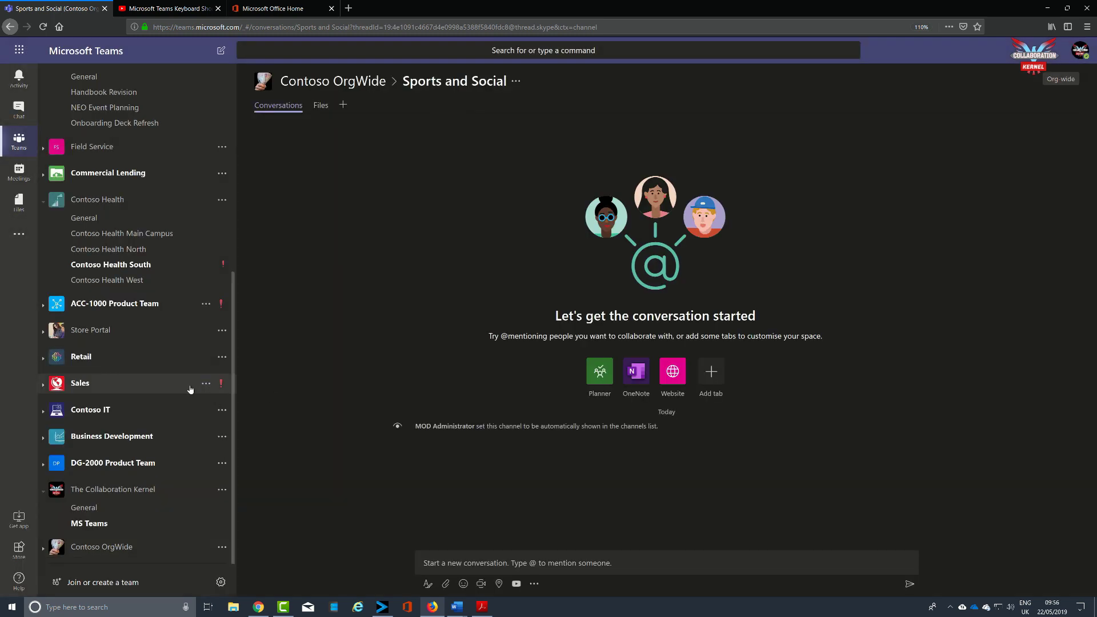
Expand Contoso OrgWide to list General, company messages and Sports and Social, then bring up Contoso Health's team options.
click(43, 550)
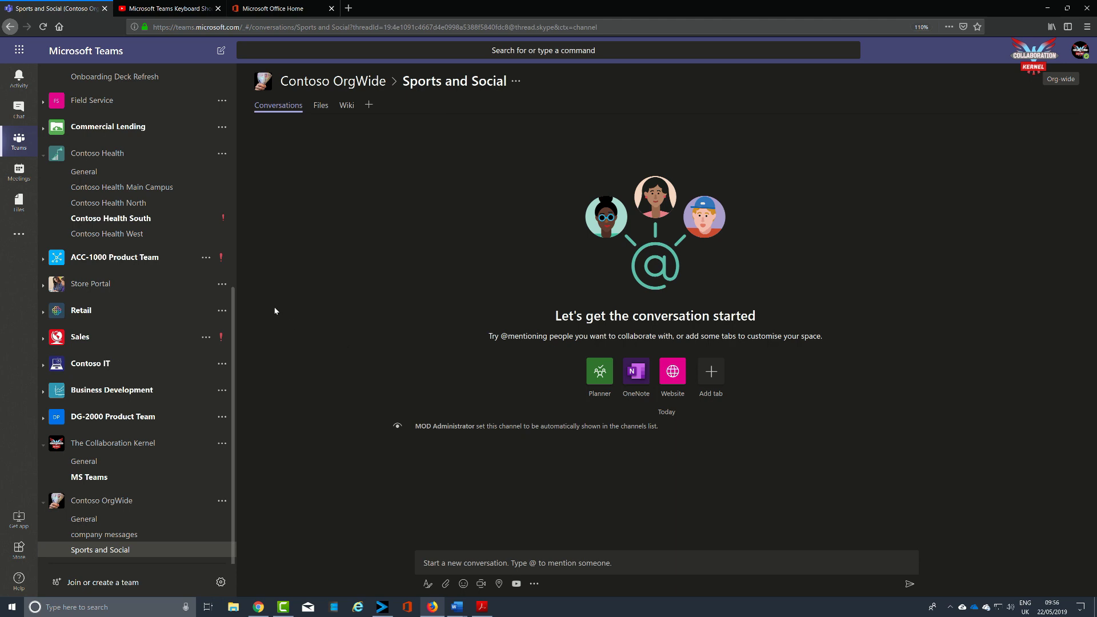
click(222, 153)
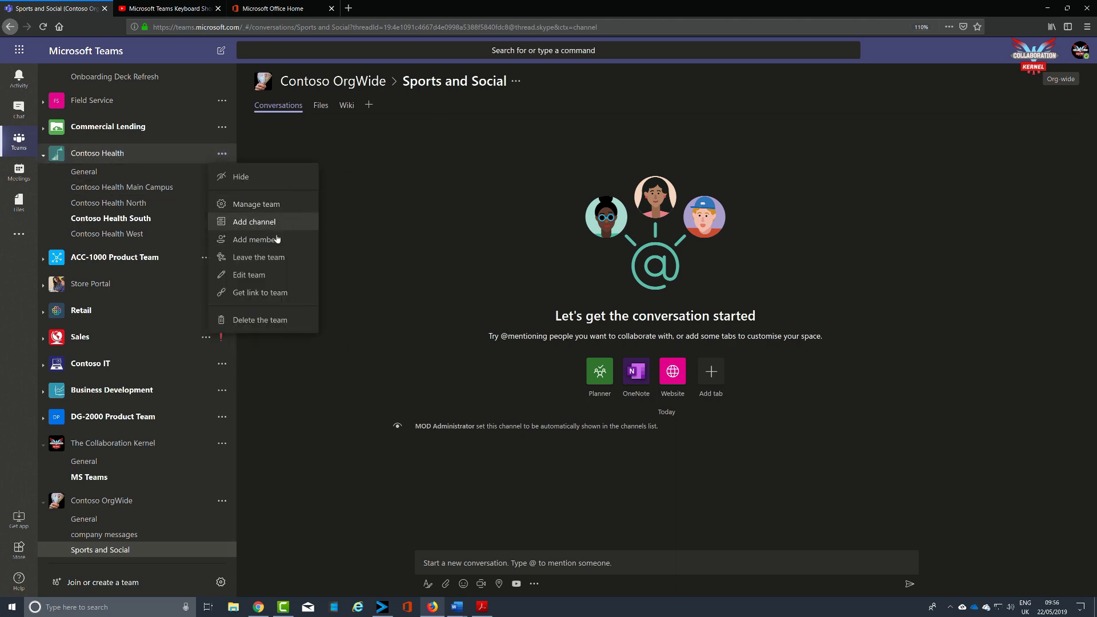
Change Contoso Health's privacy to Private (only team owners can add members) and save the team edit.
click(264, 275)
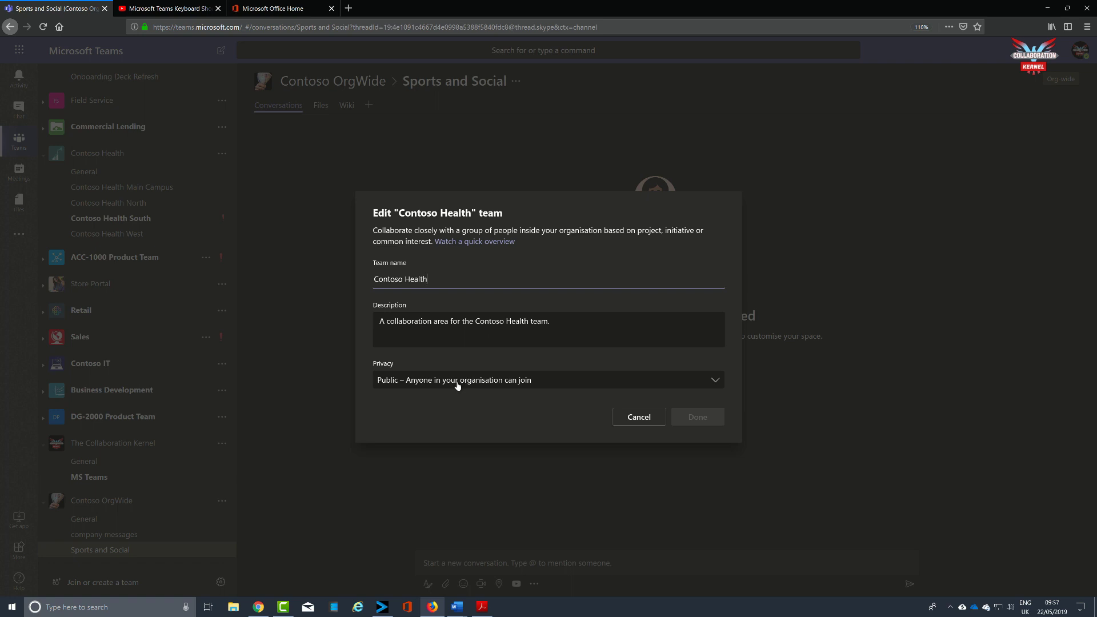
click(717, 383)
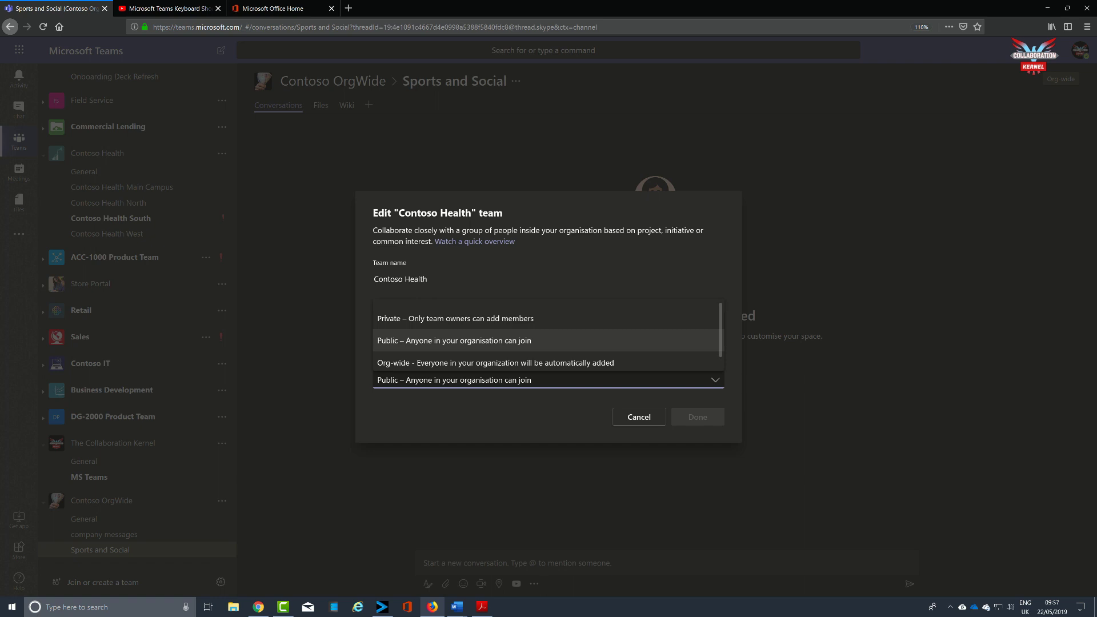
click(528, 382)
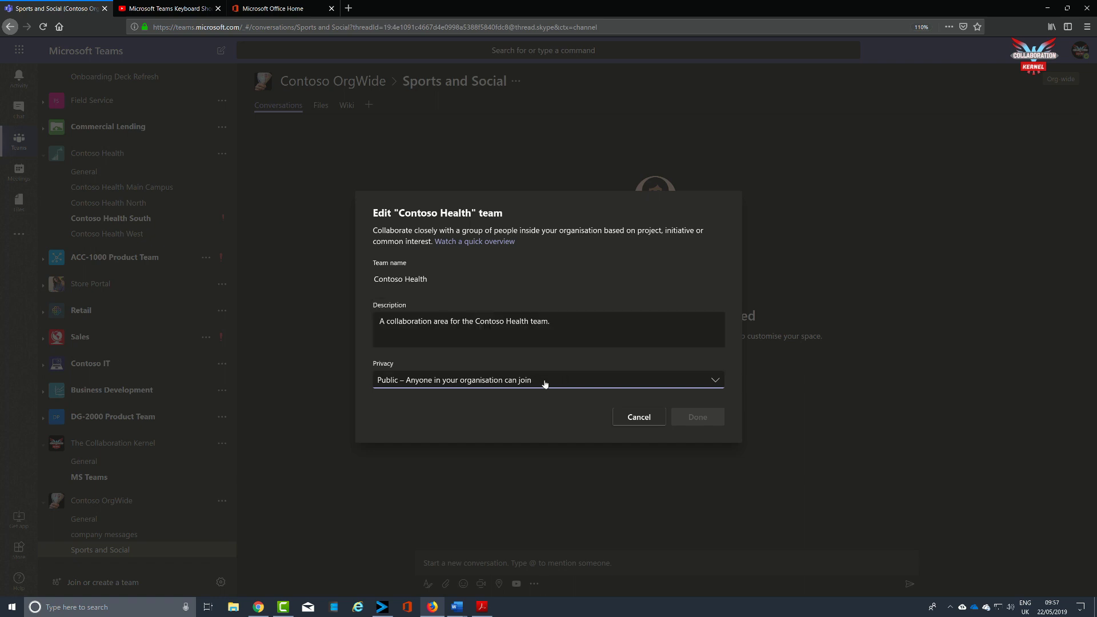
click(544, 383)
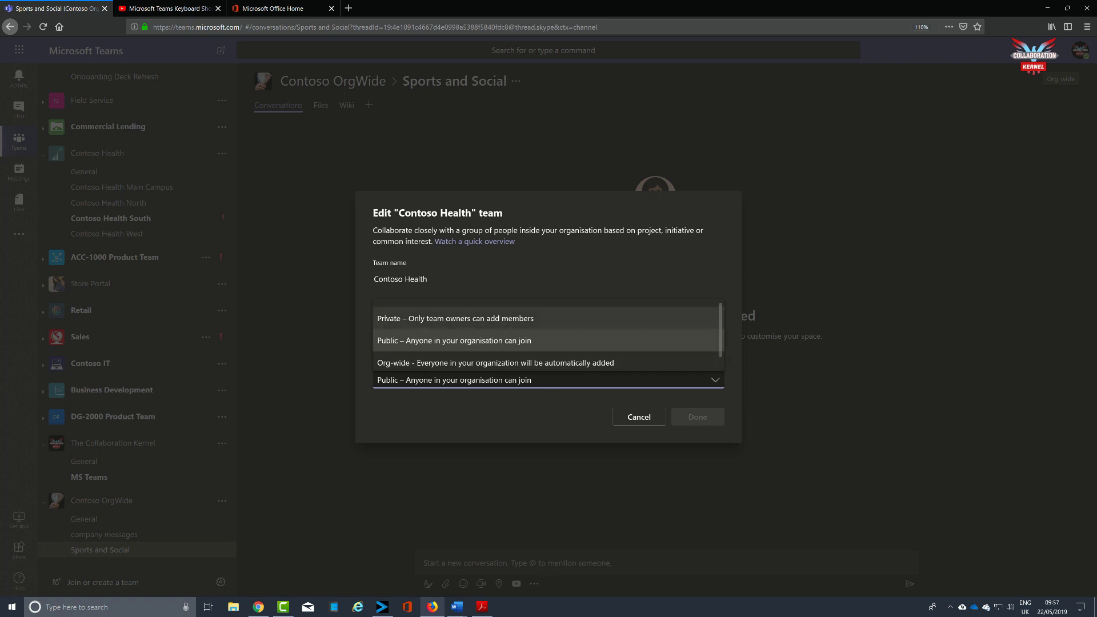
click(456, 318)
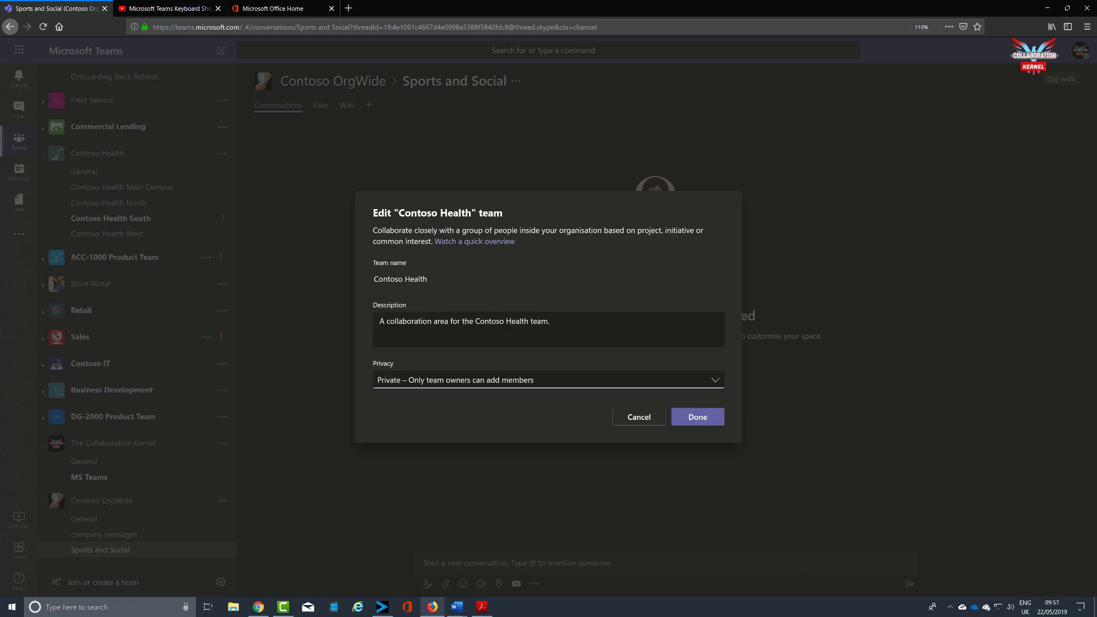
click(713, 388)
click(514, 363)
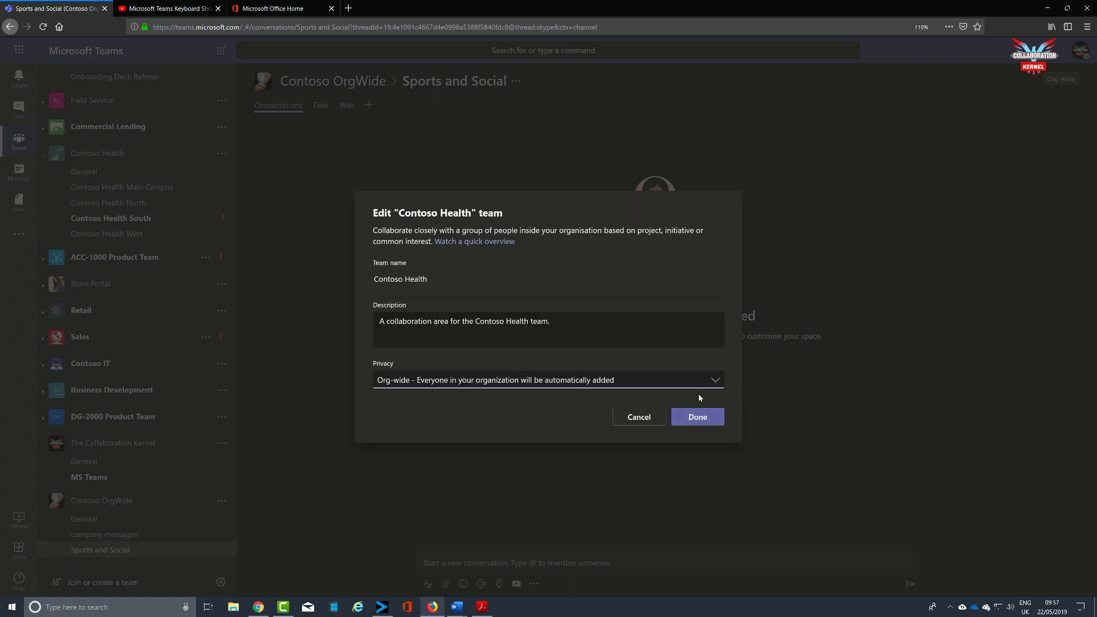
click(713, 383)
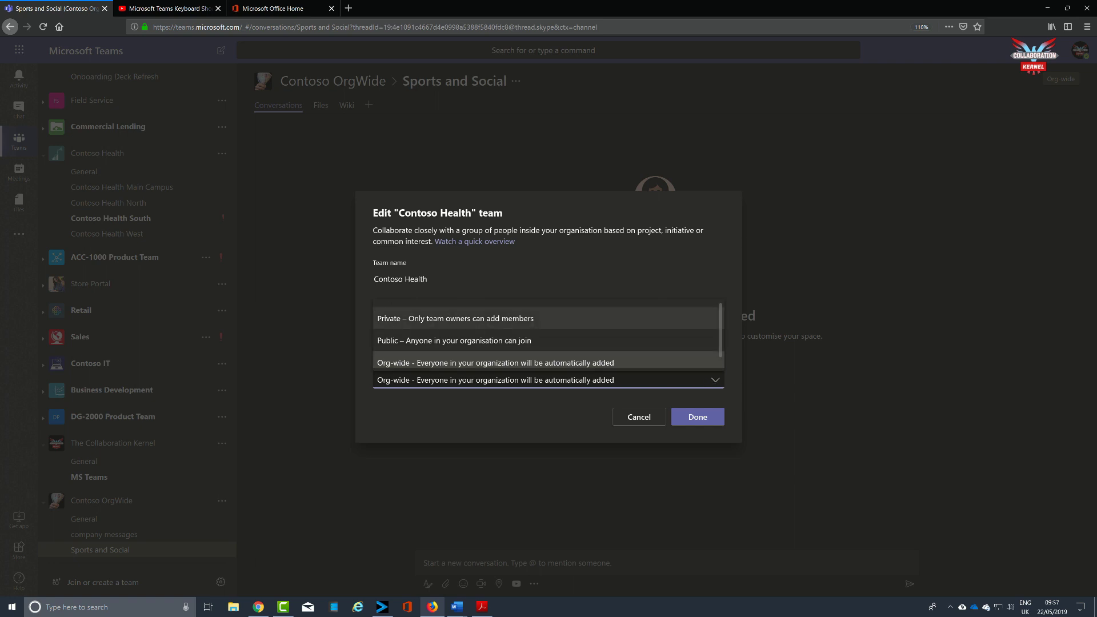
click(491, 319)
click(698, 418)
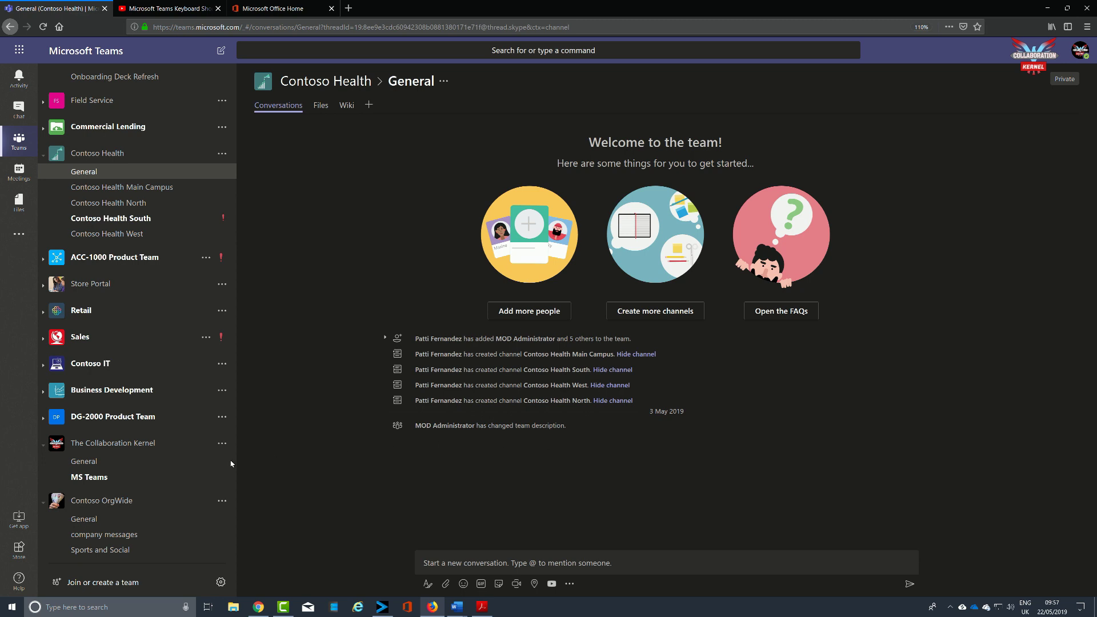
Collapse Contoso OrgWide in the sidebar to hide its three channels.
click(95, 502)
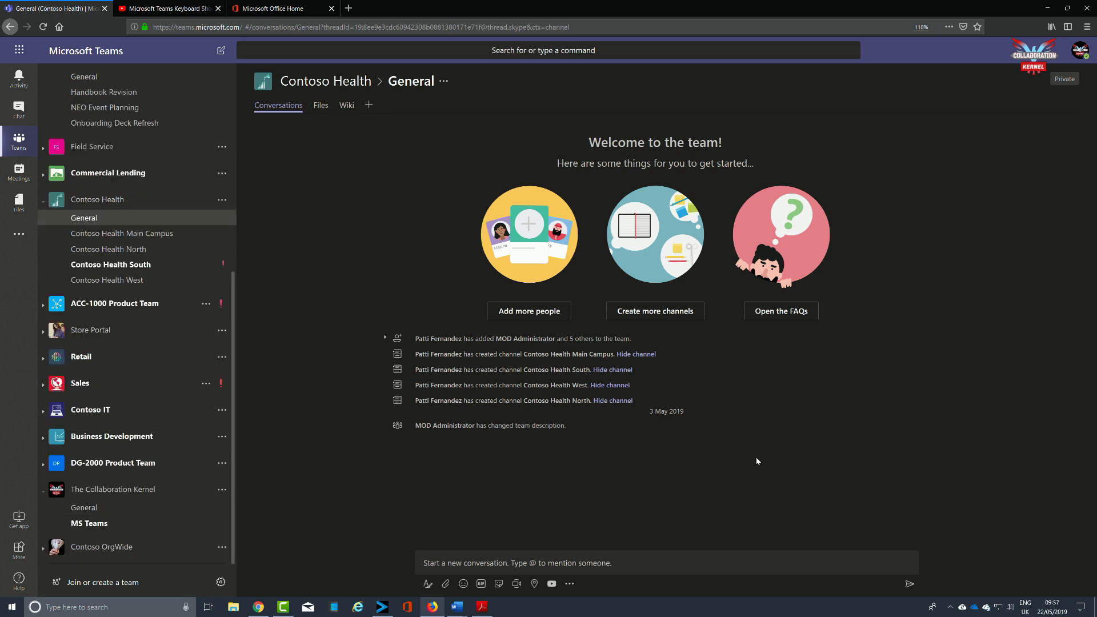